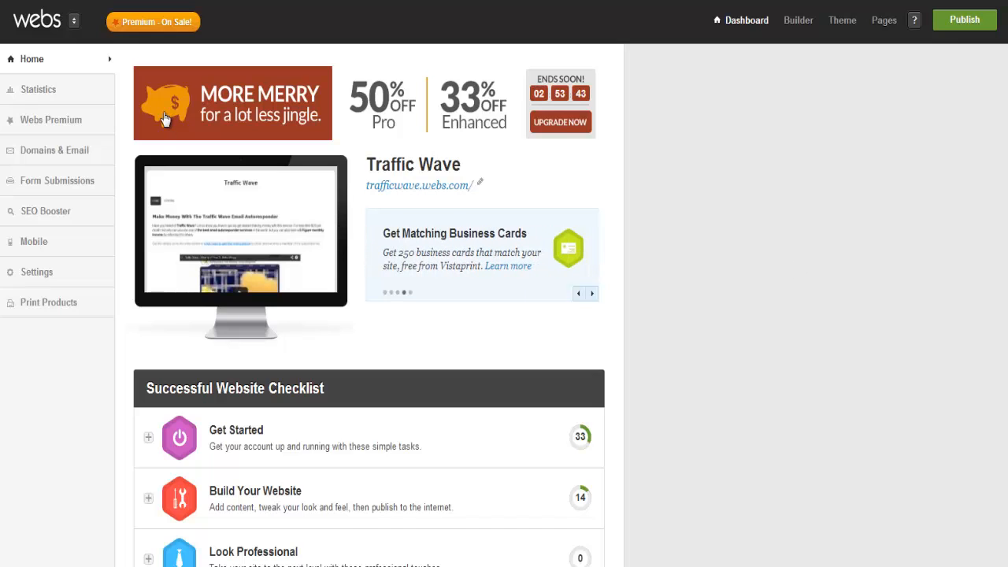
Start a new site titled "Demo Lead Capture" and assign it to the personal Software category
left_click(74, 21)
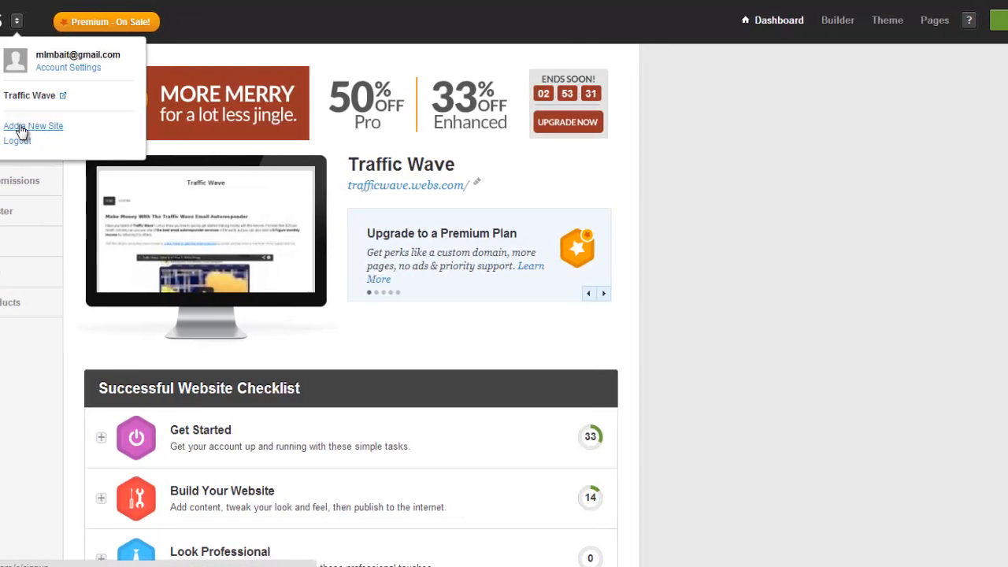
left_click(6, 128)
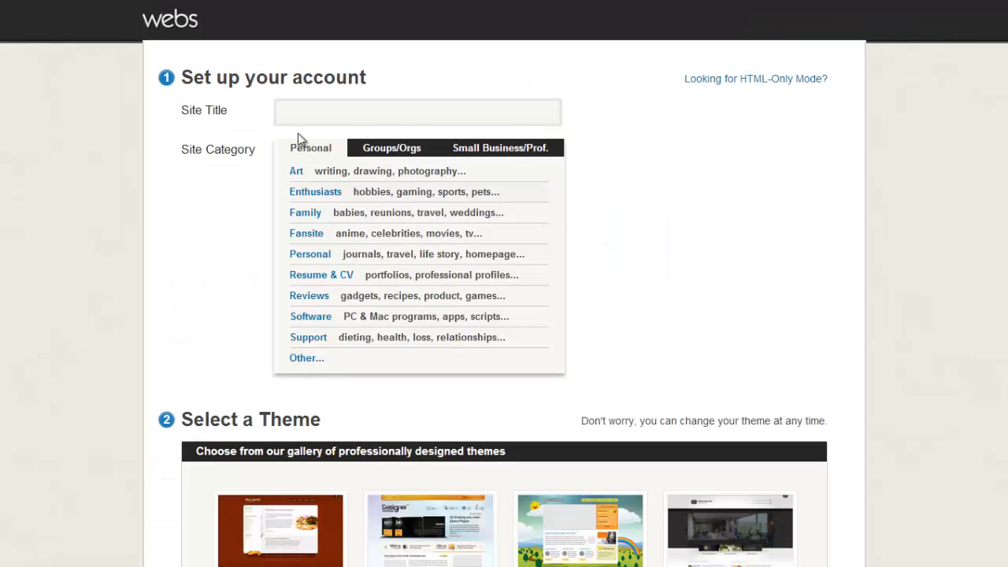
left_click(298, 115)
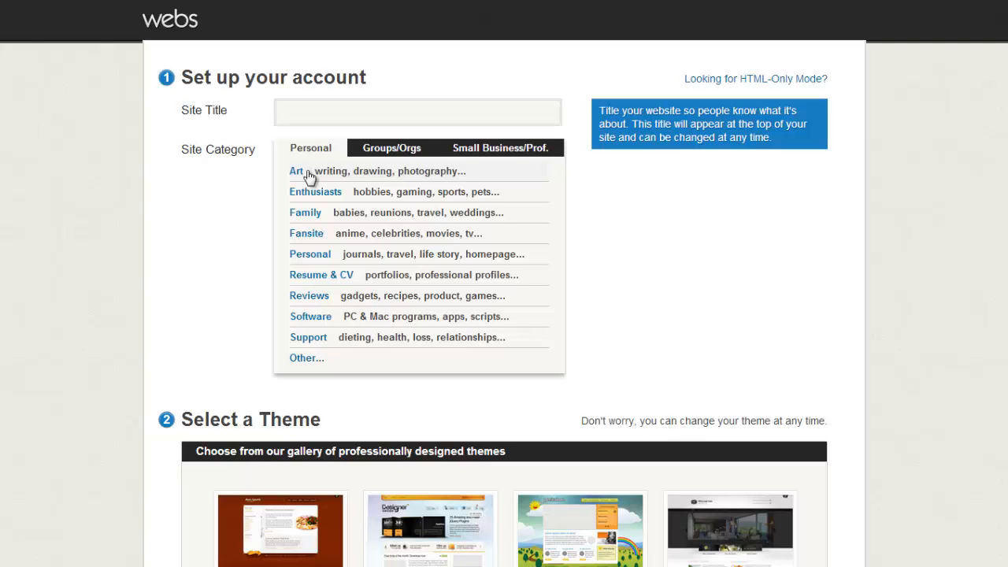
type("Demo Lead Capture")
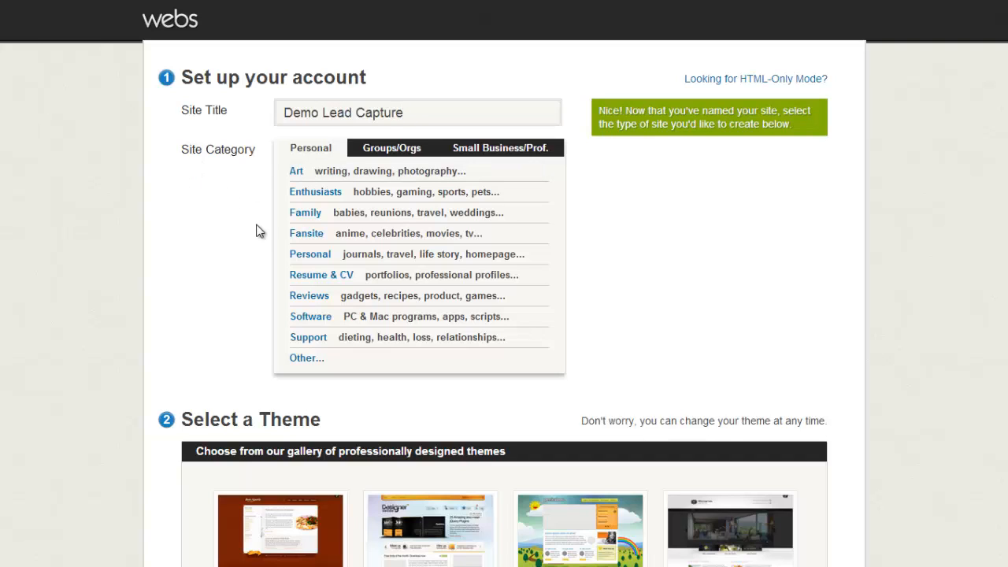
left_click(304, 317)
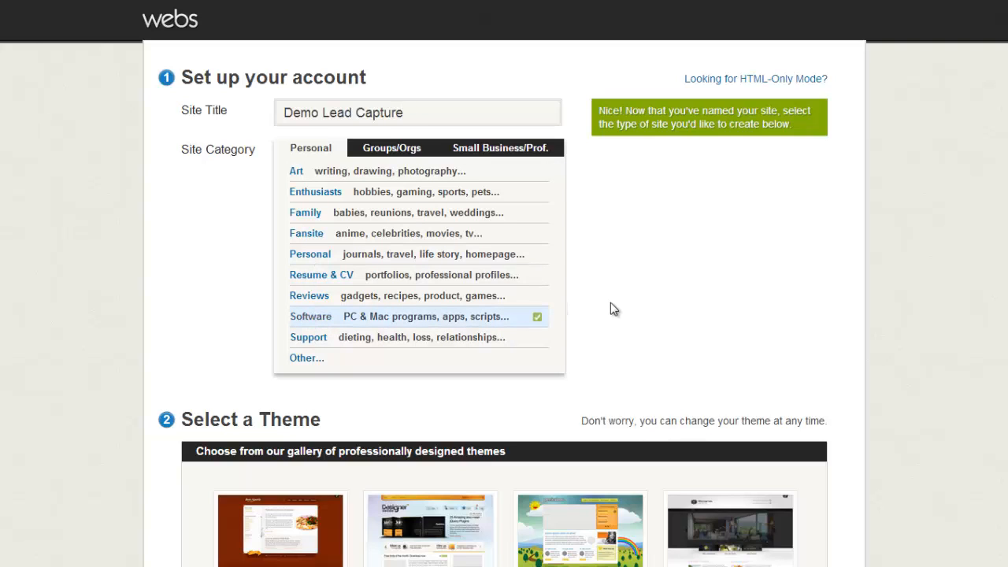
Choose the Organic White theme from the theme gallery for the new site
scroll(866, 228, "down", 2)
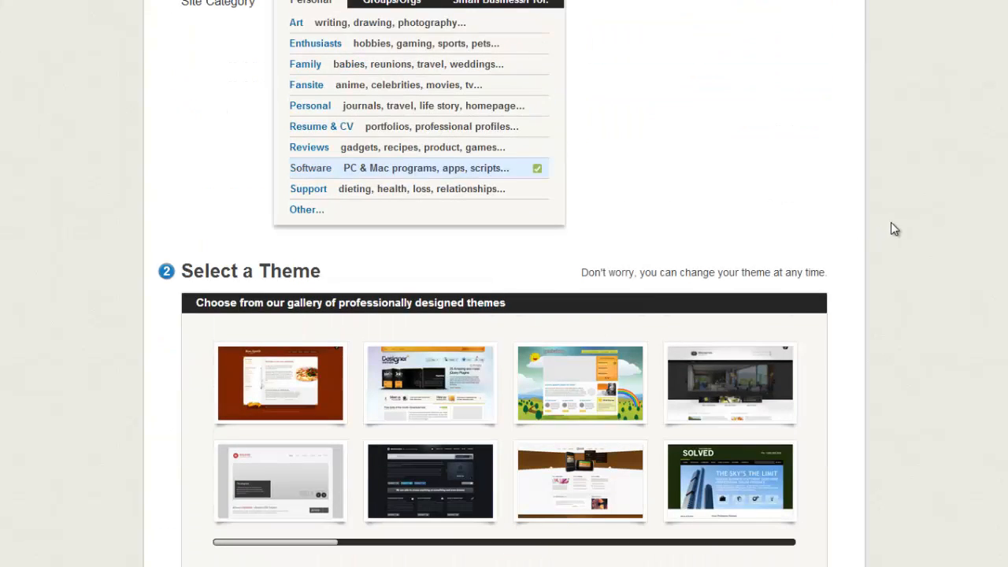
scroll(749, 191, "down", 1)
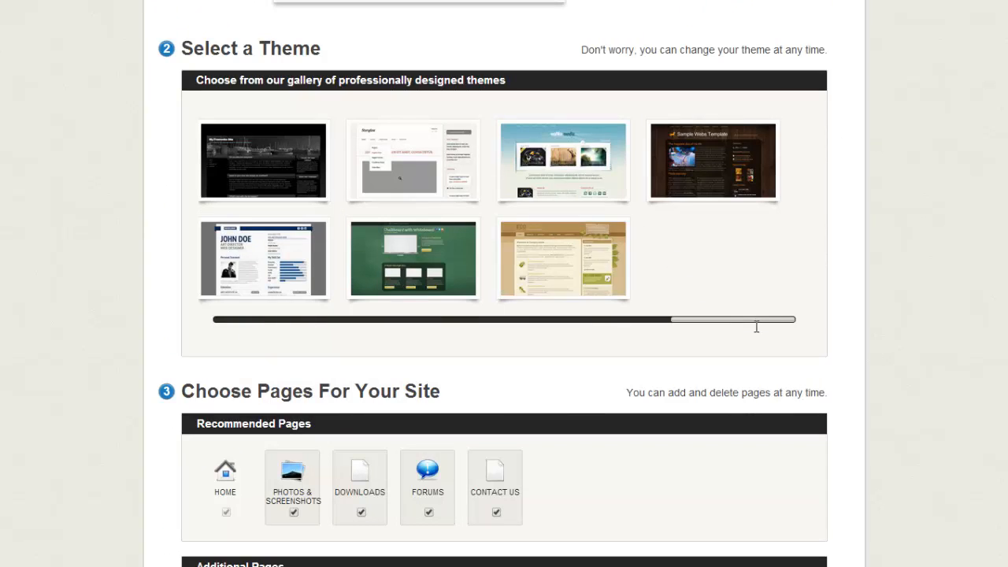
left_click_drag(745, 326, 497, 320)
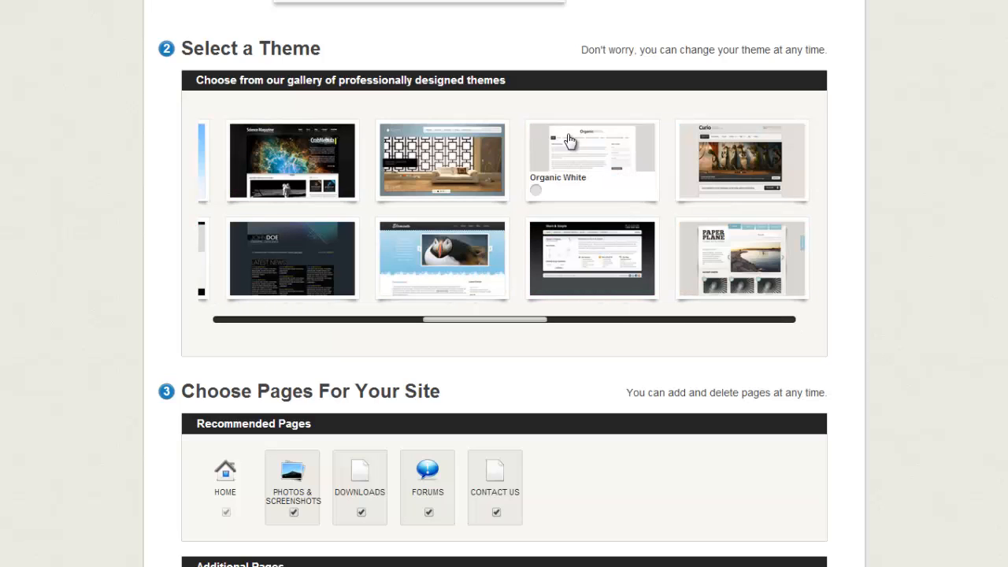
left_click(588, 192)
Exclude the Photos & Screenshots, Downloads, Forums and Contact Us pages from the site, leaving only Home
scroll(844, 336, "down", 1)
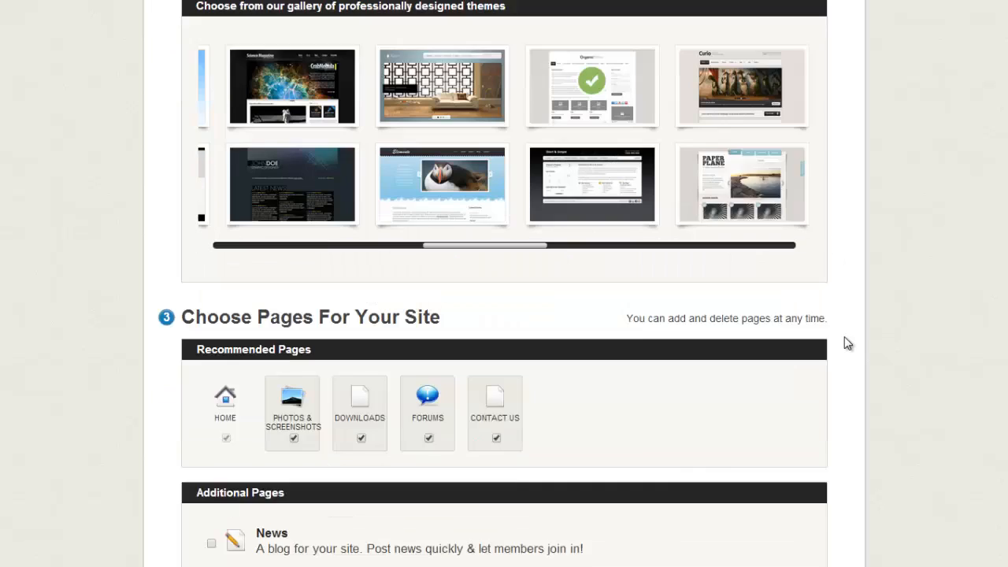
scroll(847, 344, "down", 1)
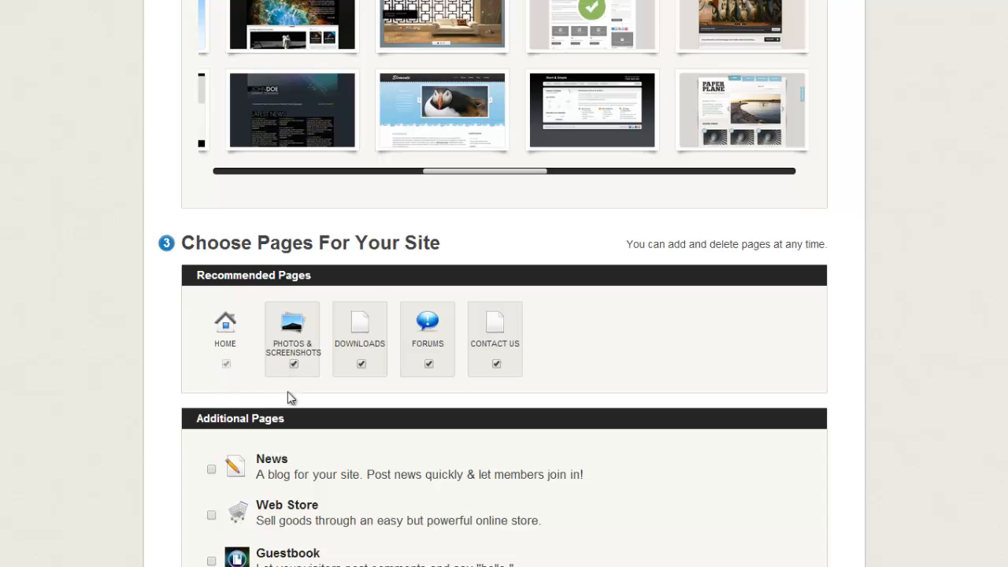
left_click(294, 364)
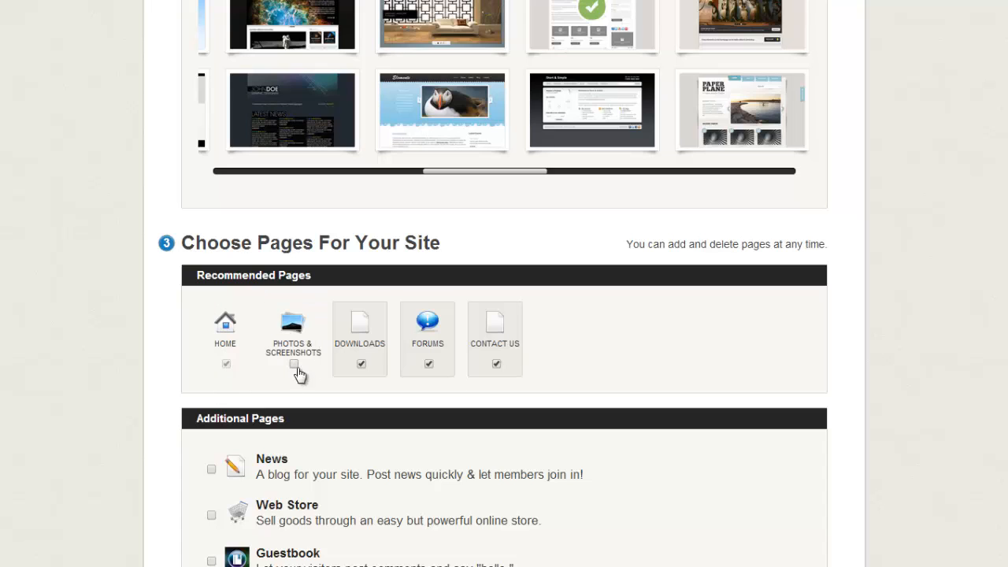
left_click(361, 365)
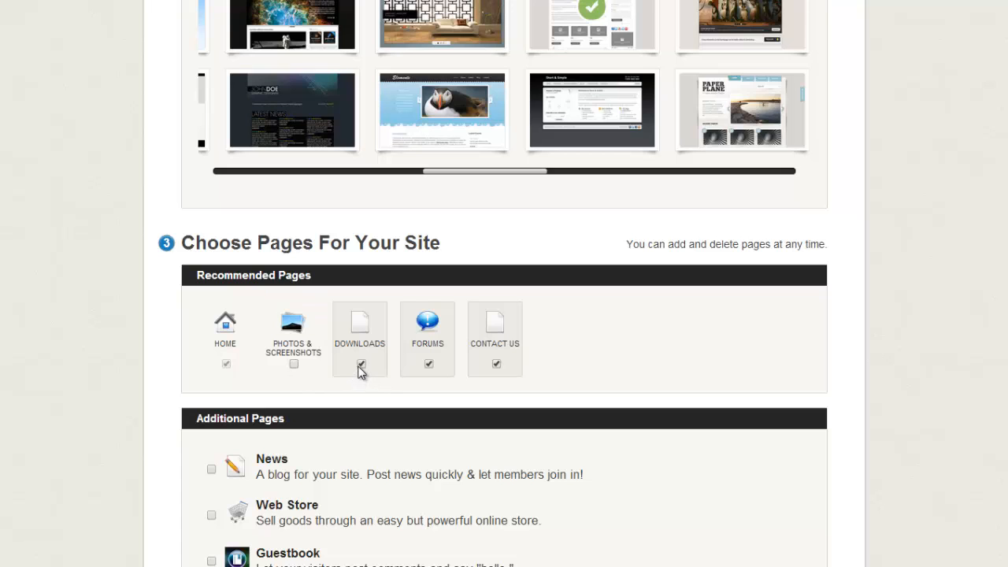
left_click(428, 366)
scroll(626, 340, "down", 1)
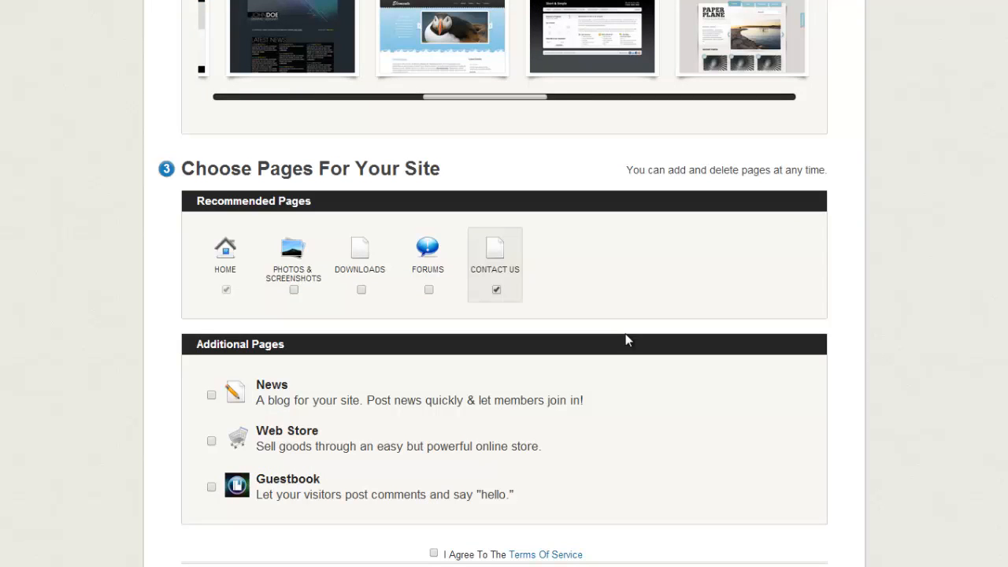
left_click(496, 290)
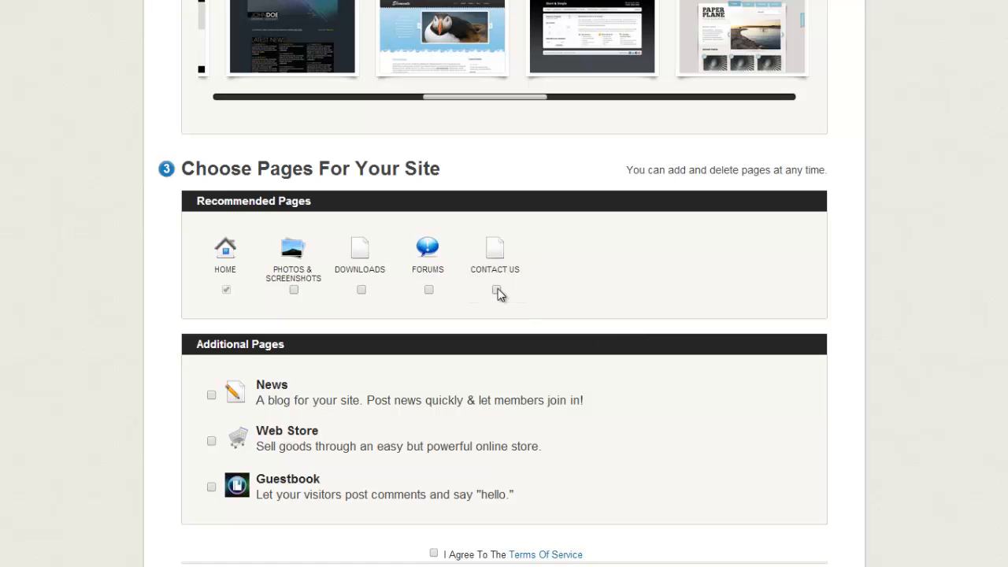
Accept the Terms of Service and submit the site setup to create the website
scroll(722, 230, "down", 2)
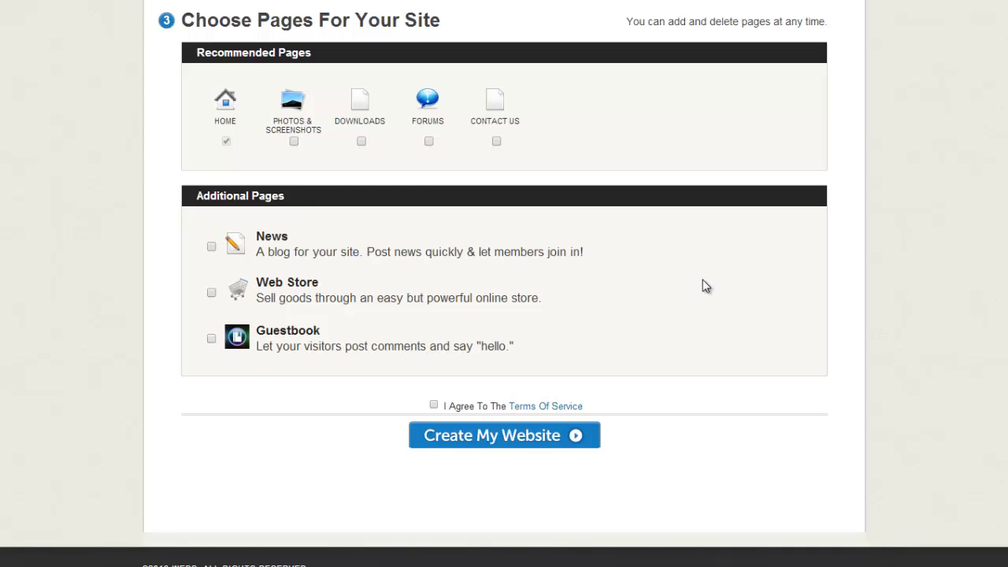
left_click(434, 406)
left_click(532, 440)
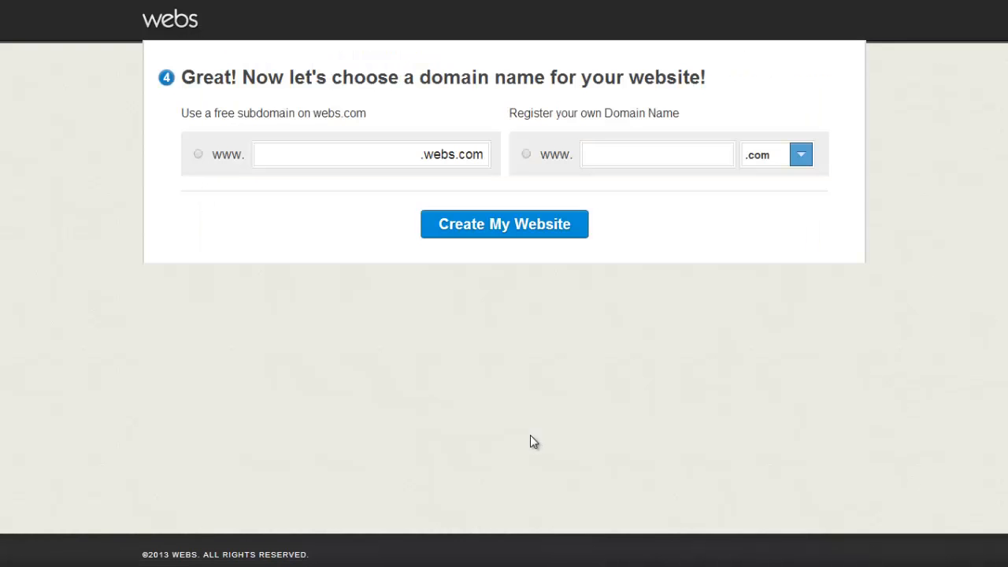
Choose the free webs.com subdomain "demohotleads" and create the website with it
left_click(397, 155)
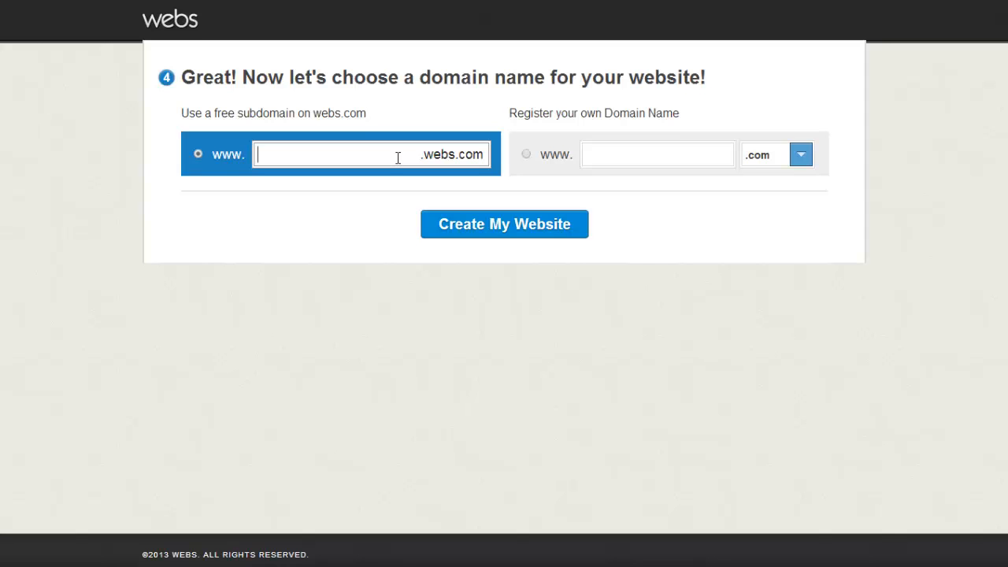
type("demo")
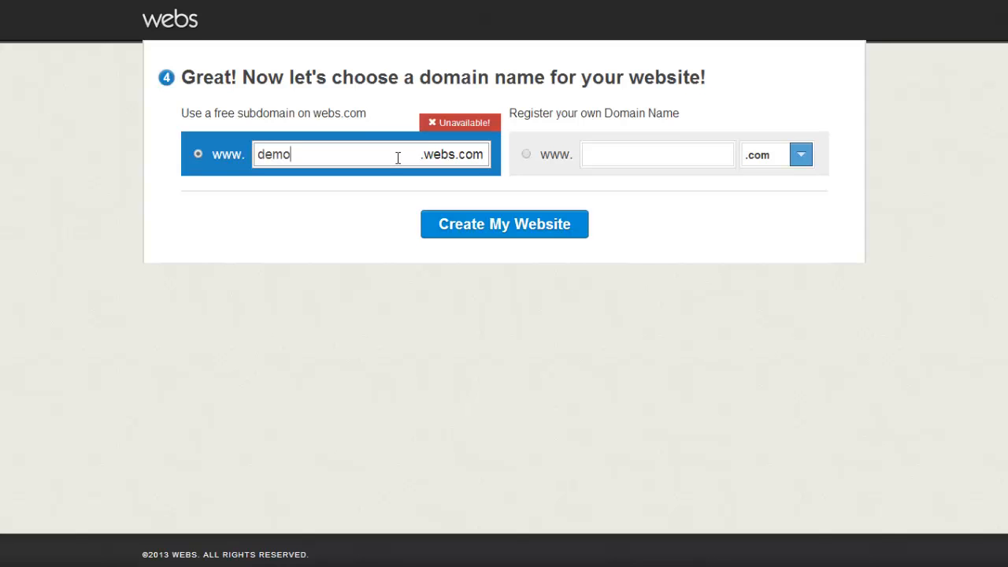
type("hotleads")
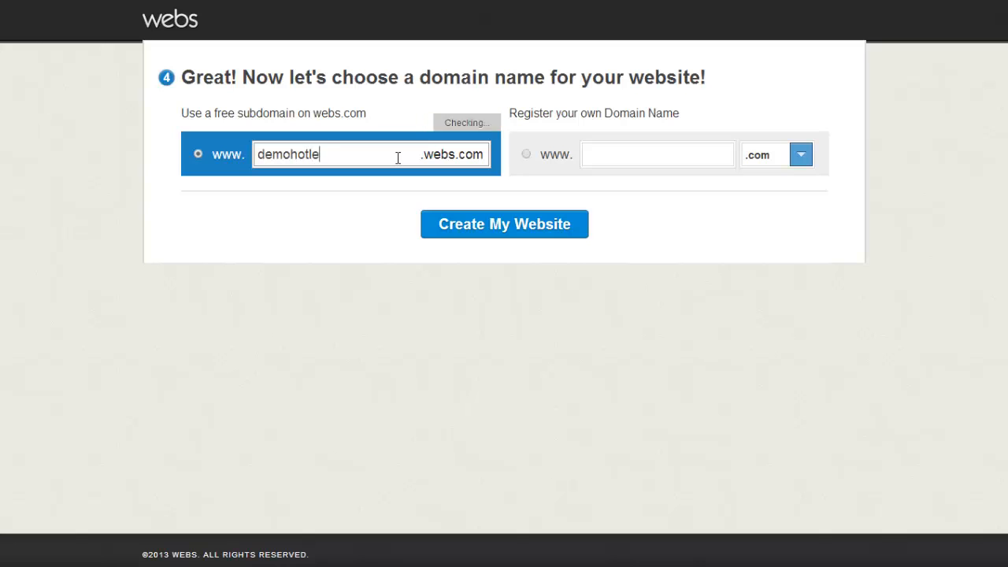
left_click(506, 228)
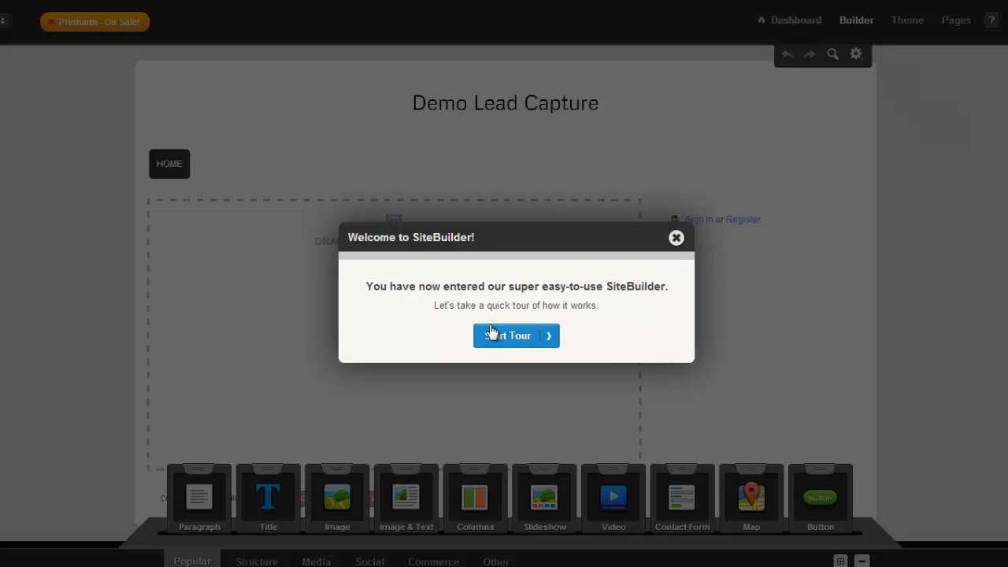
Dismiss the SiteBuilder welcome tour and delete the Sign In or Register module from the sidebar
left_click(676, 238)
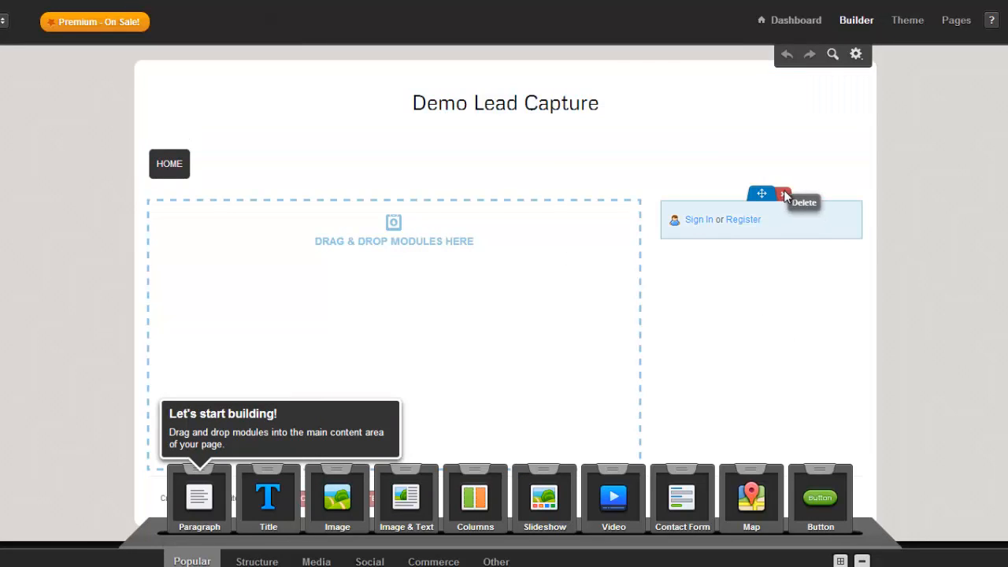
left_click(784, 195)
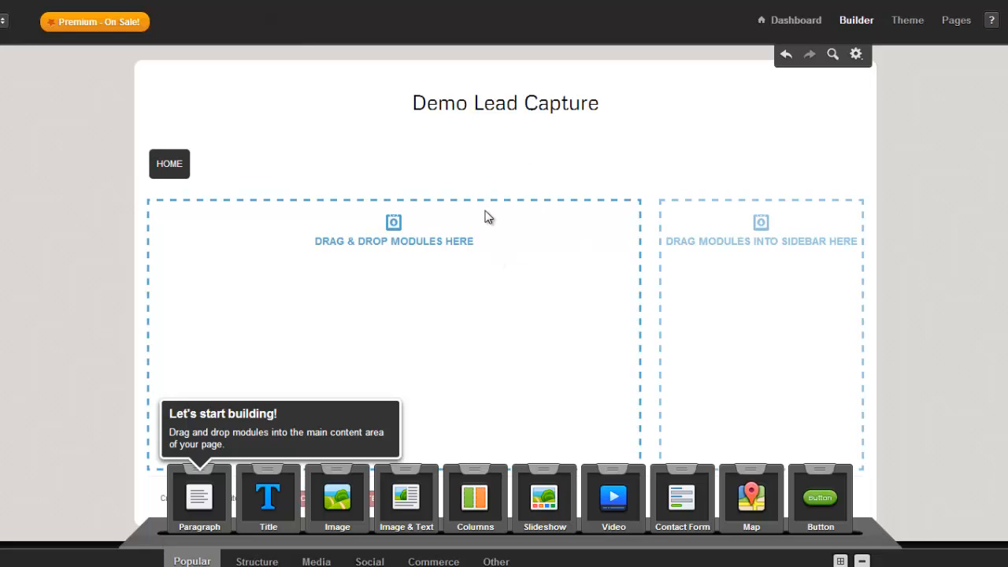
Replace the header title with "Does Anyone Else Want To Learn How To Get Hundreds Of Free Hot Fresh Leads?", breaking the line before "Hundreds"
left_click(492, 107)
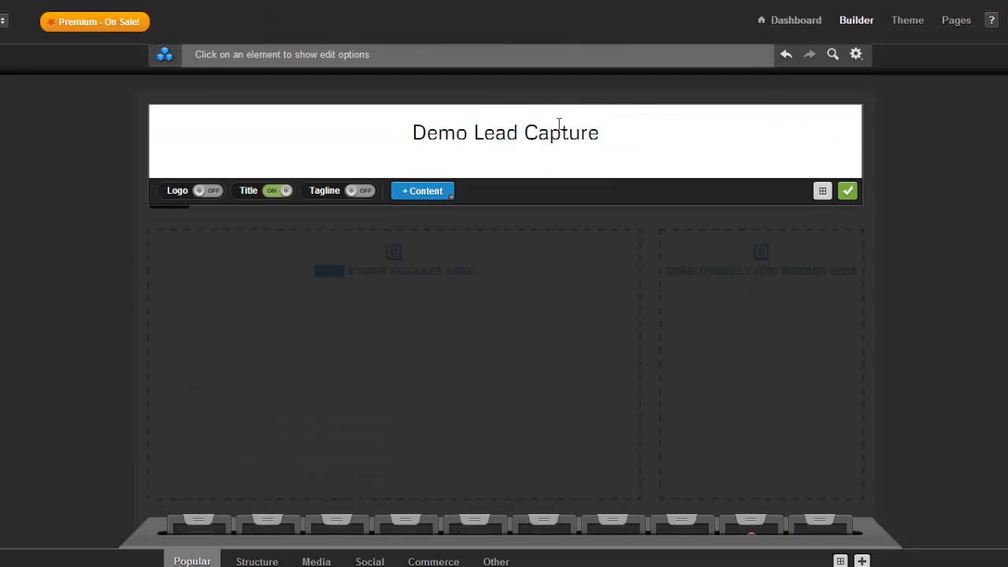
left_click(589, 133)
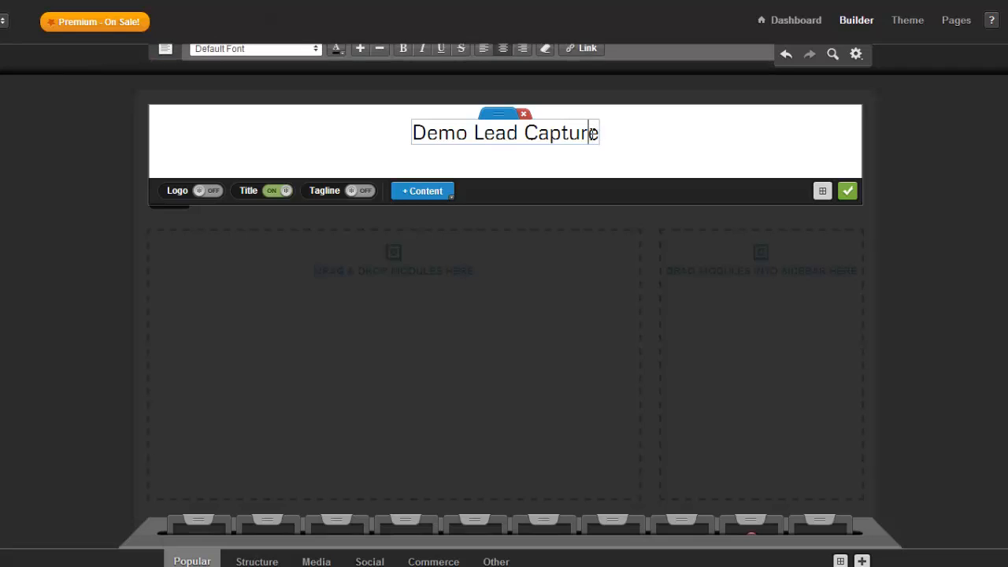
left_click_drag(414, 132, 604, 129)
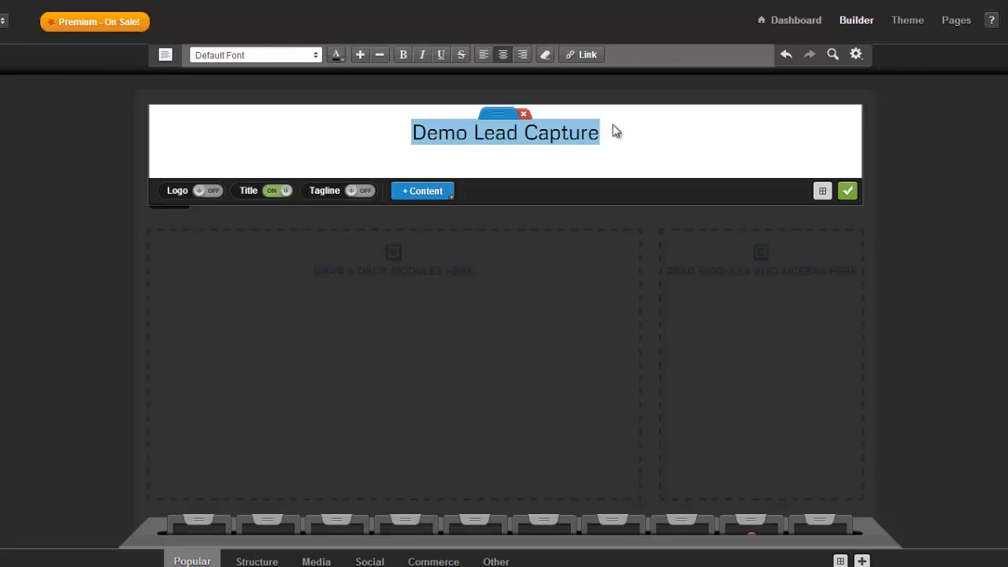
key("BackSpace")
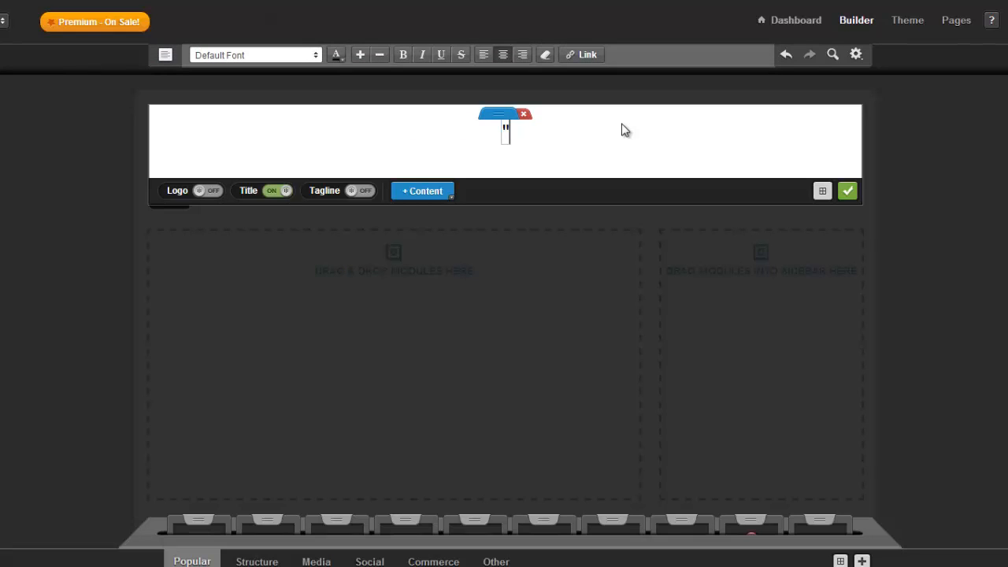
type("\"Doesn")
key("BackSpace")
type("Anyone E")
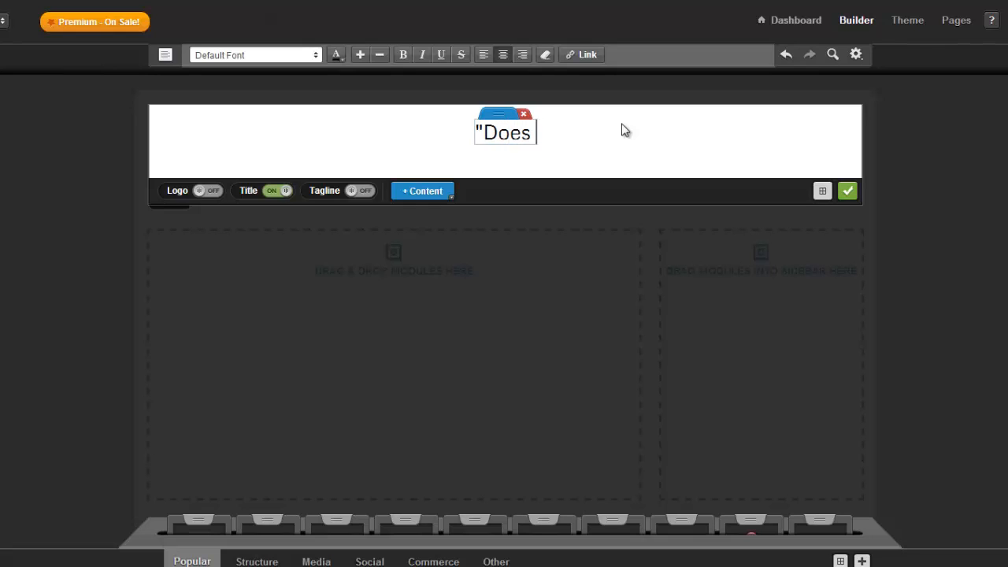
type("sle")
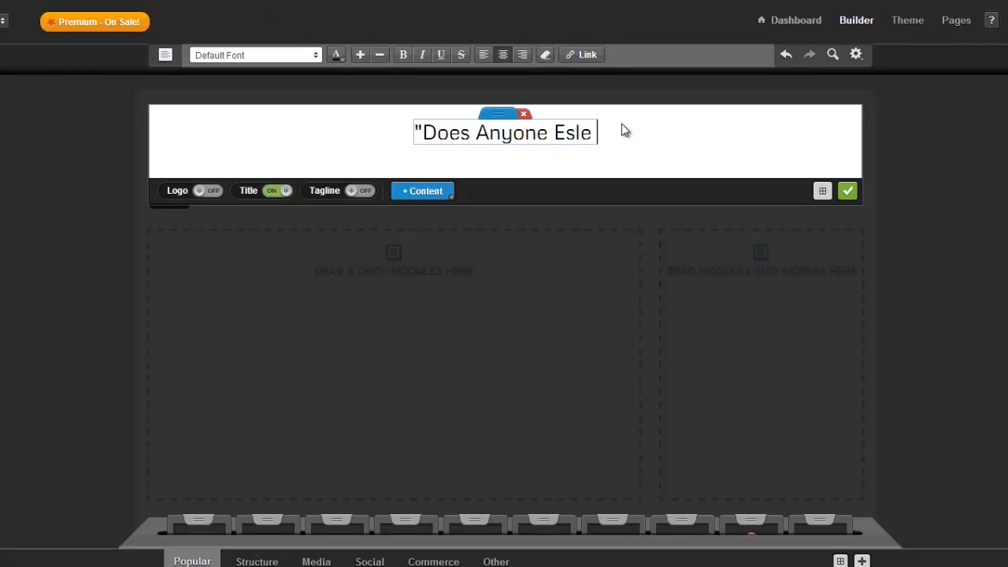
key("BackSpace")
key("BackSpace")
key("BackSpace")
type("lese")
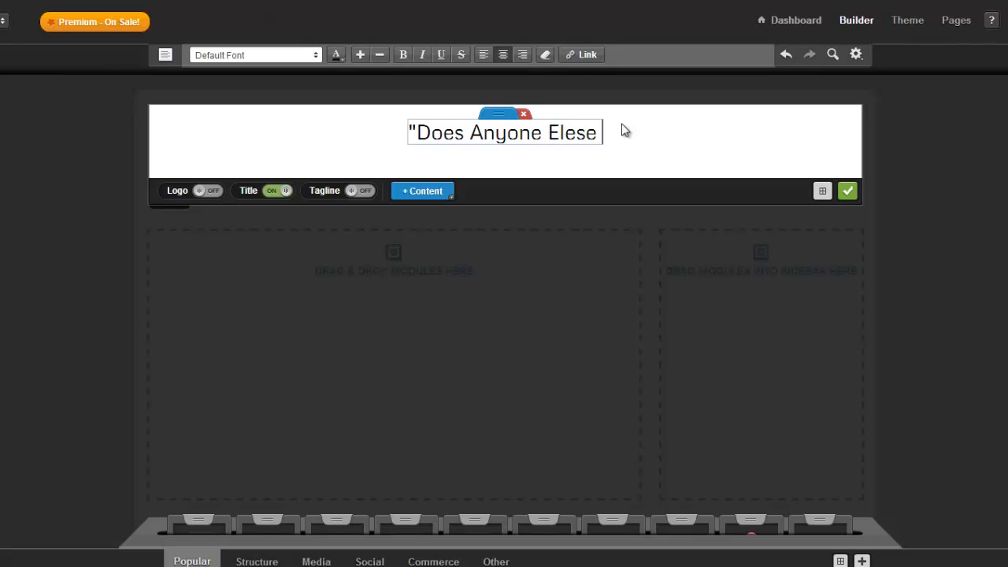
key("BackSpace")
key("BackSpace")
key("BackSpace")
key("BackSpace")
type("se Wan")
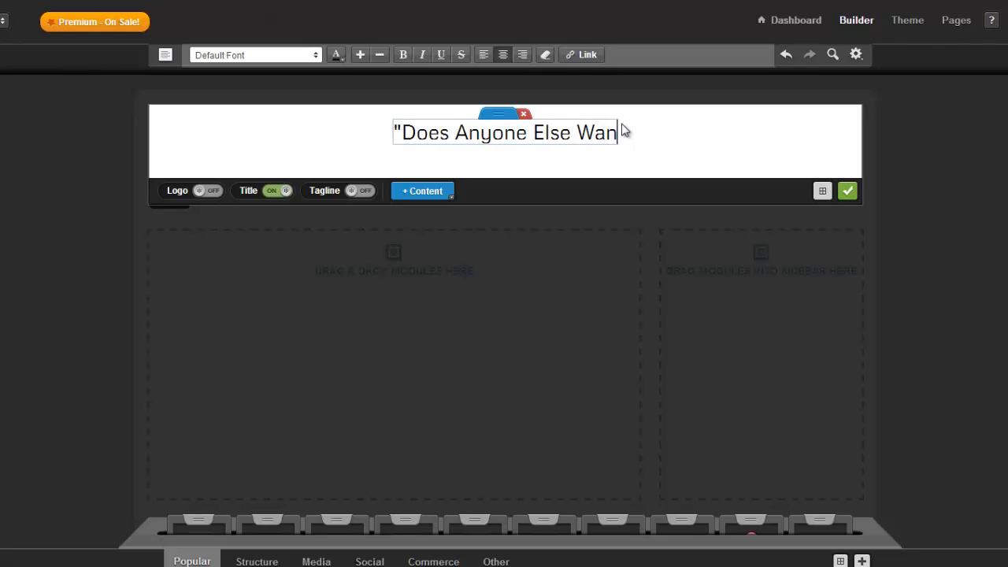
type("t To Learn")
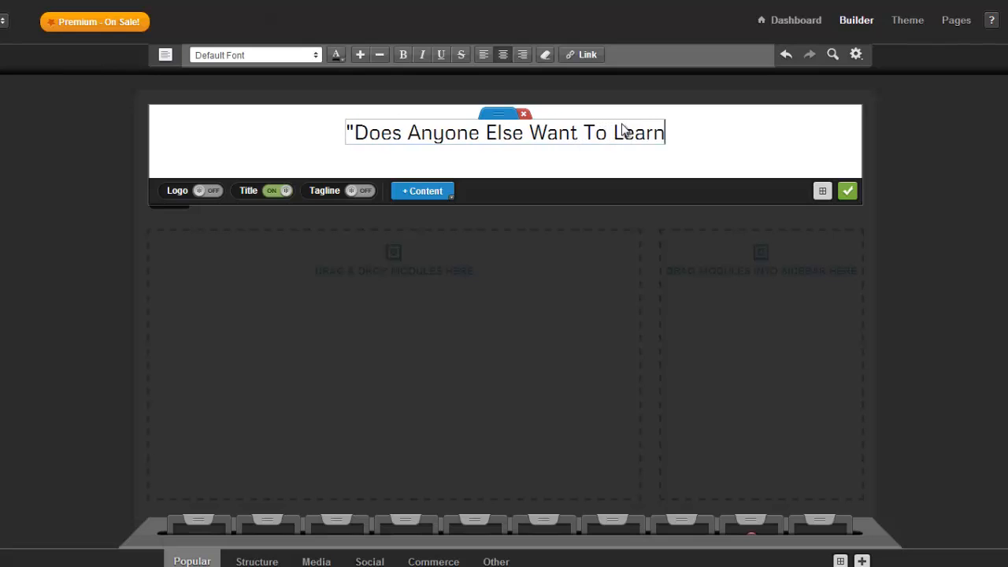
type(" How To Ge")
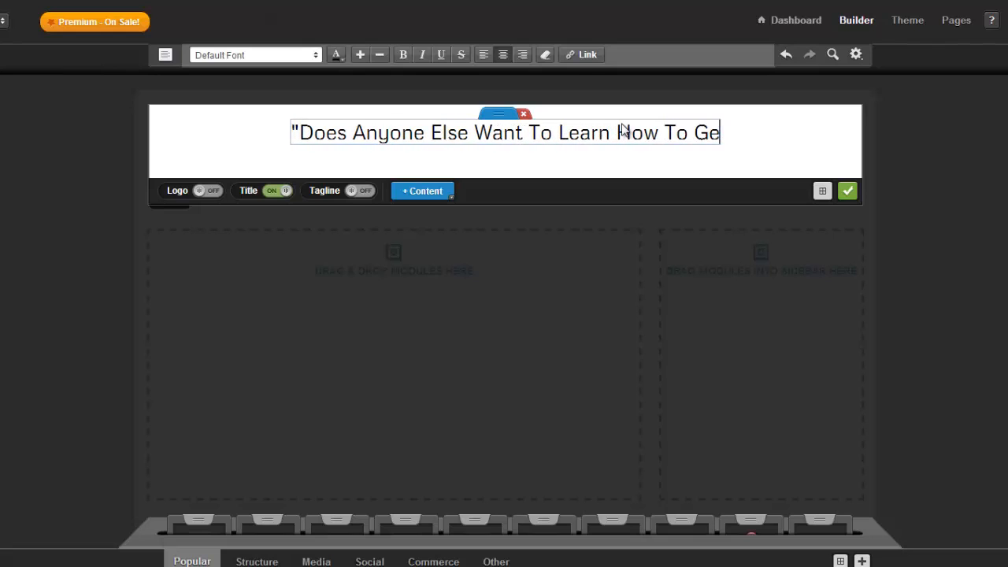
type("t Hundreds Of Free ")
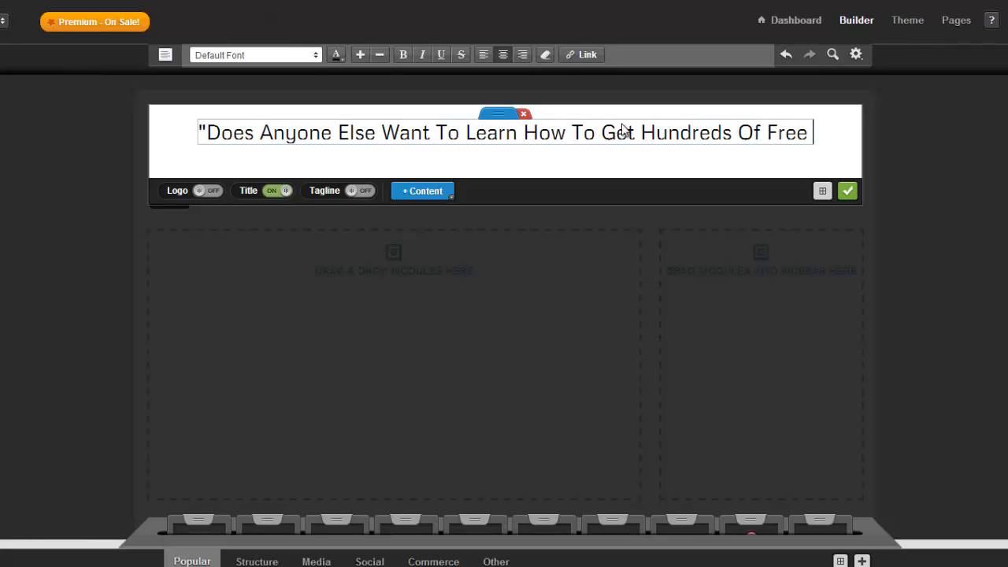
type("Hot")
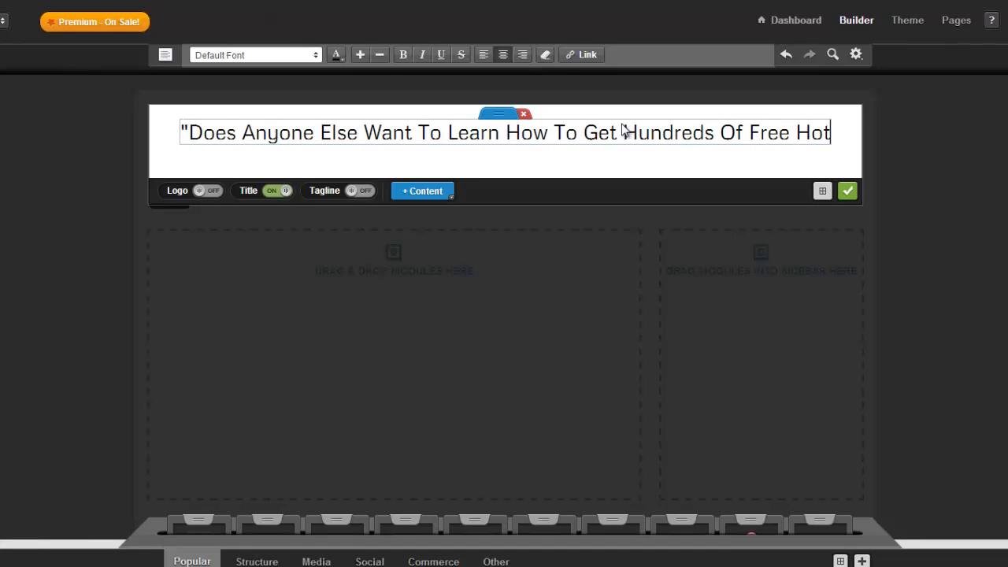
type(" F")
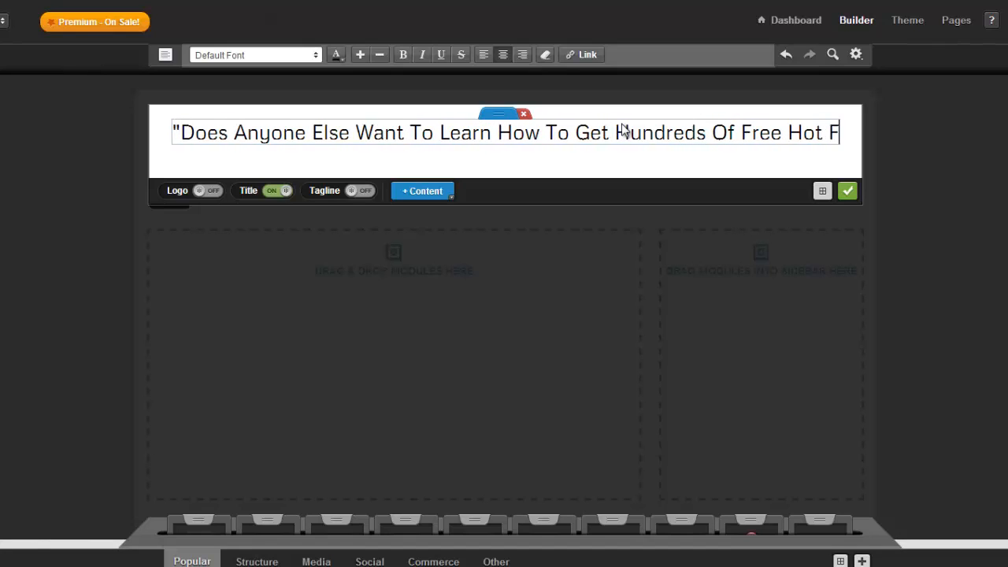
type("resh")
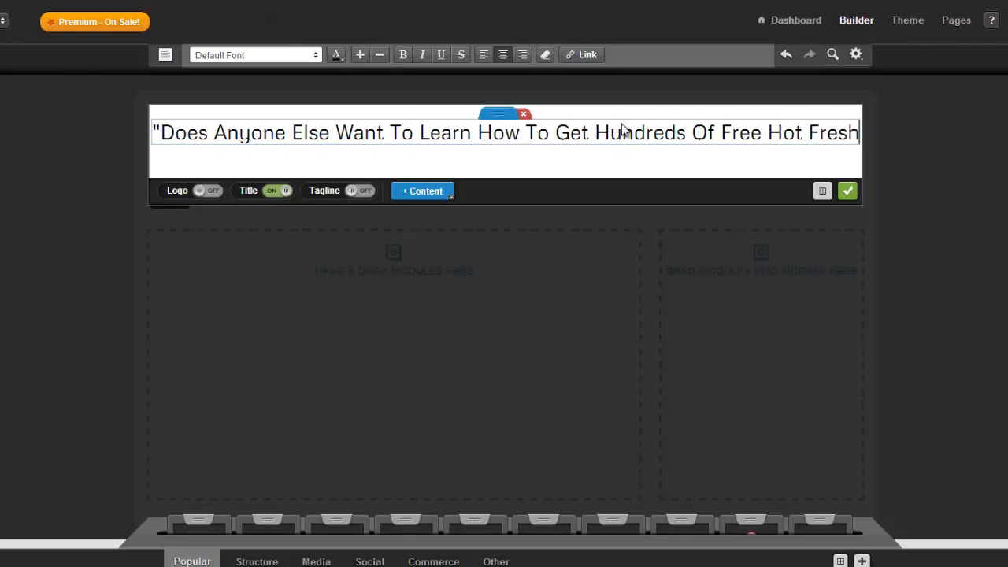
type(" Lead")
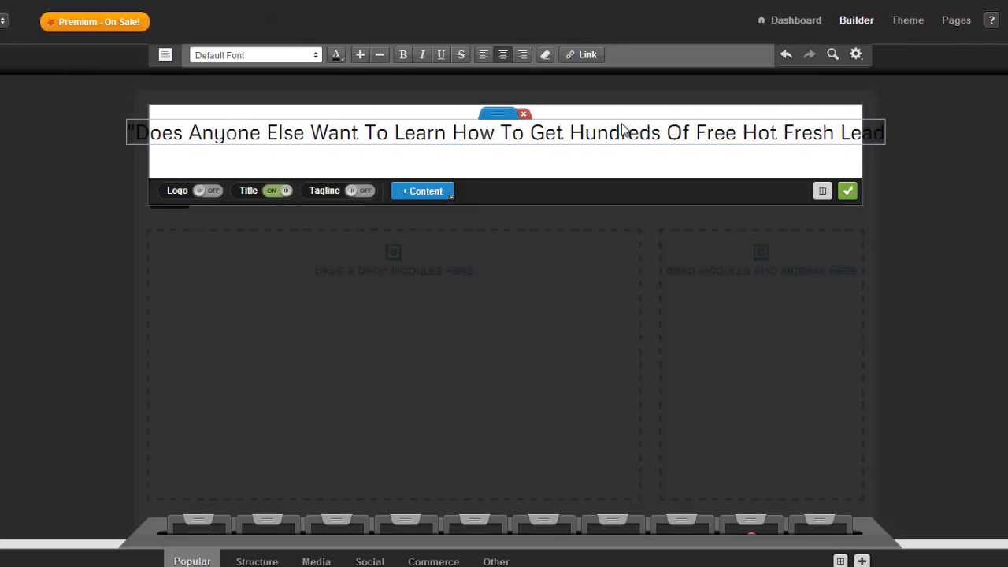
type("s?\"")
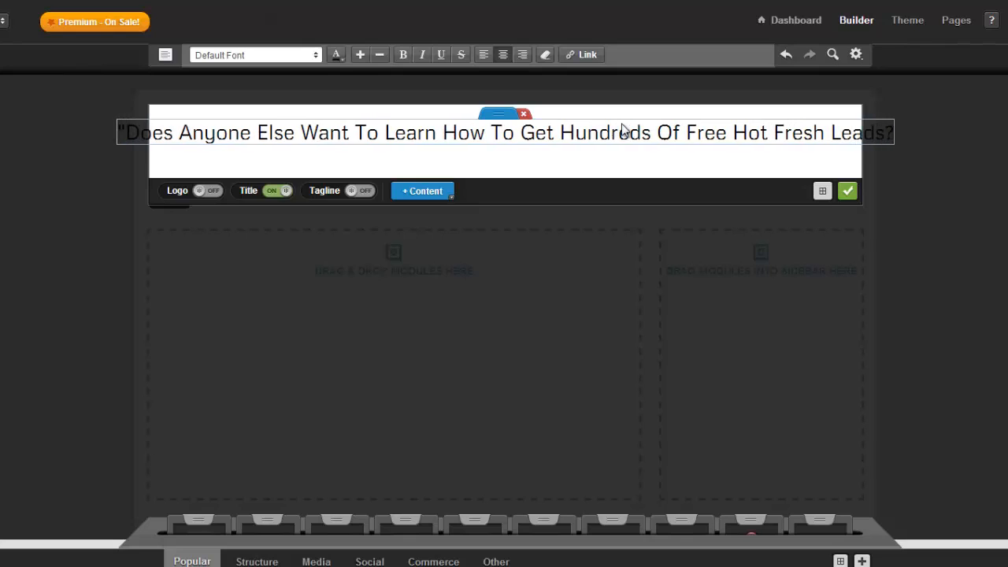
left_click(572, 132)
key("Return")
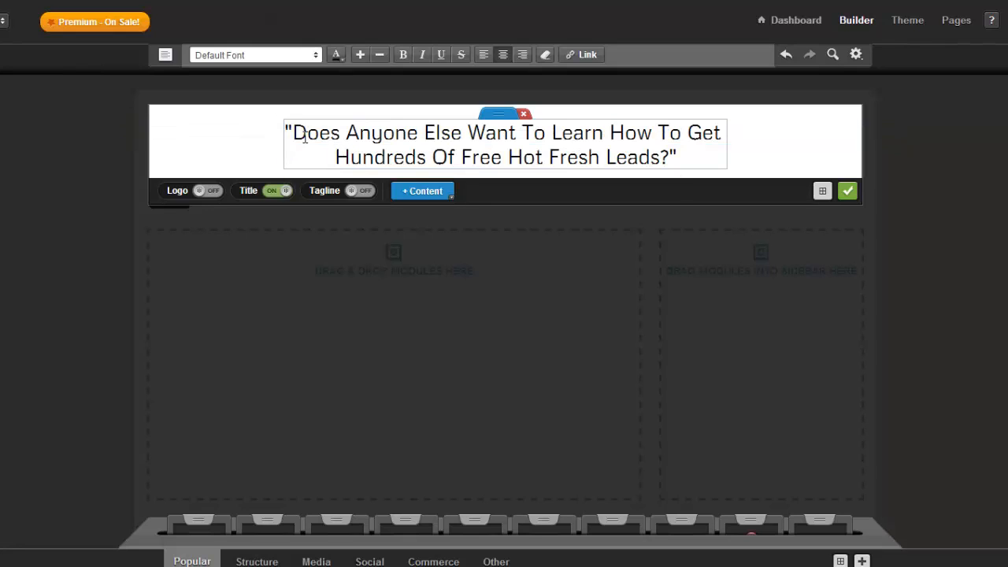
Try the Corben font on the whole two-line headline
left_click_drag(285, 132, 441, 133)
left_click_drag(583, 181, 693, 175)
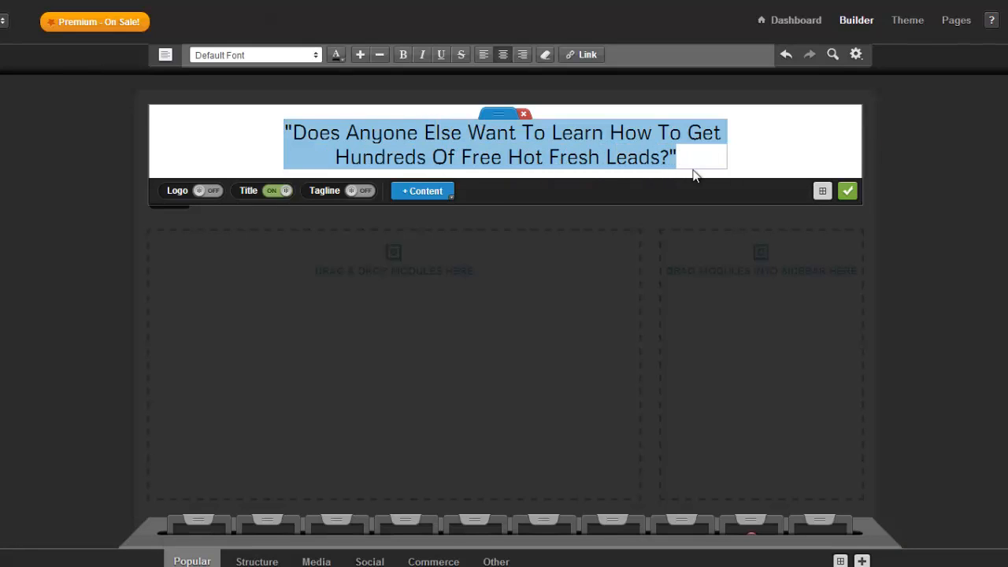
left_click(317, 58)
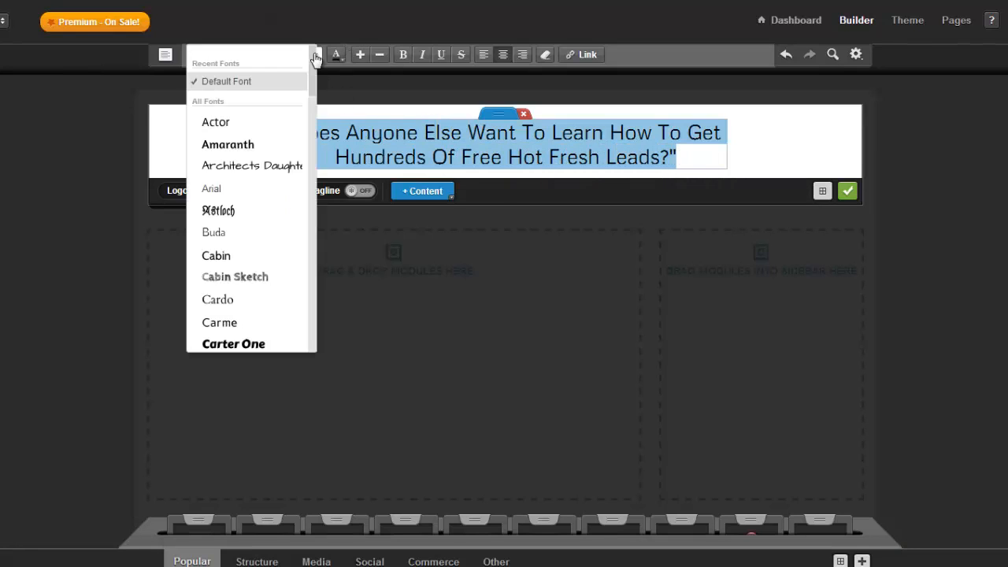
scroll(248, 256, "down", 3)
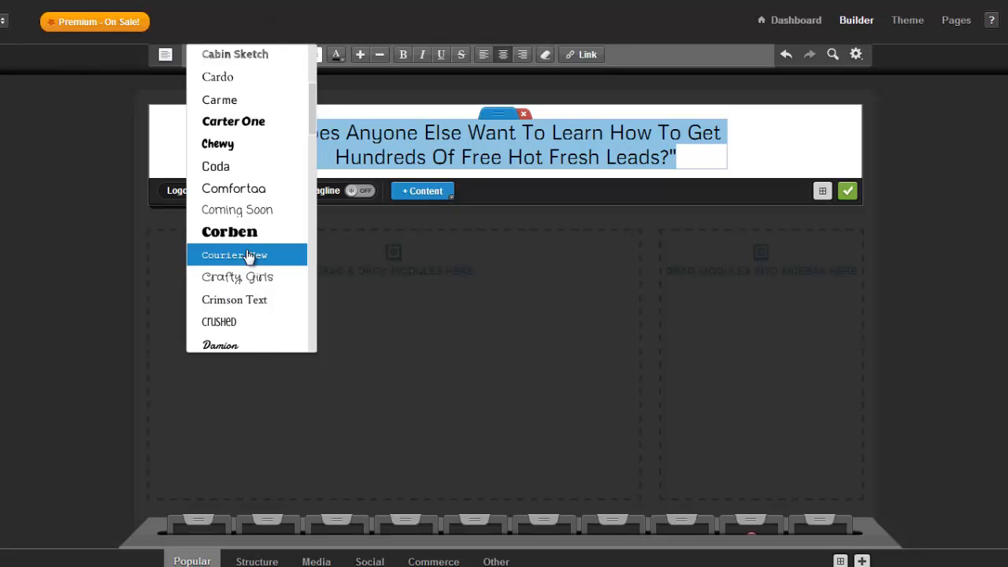
left_click(244, 233)
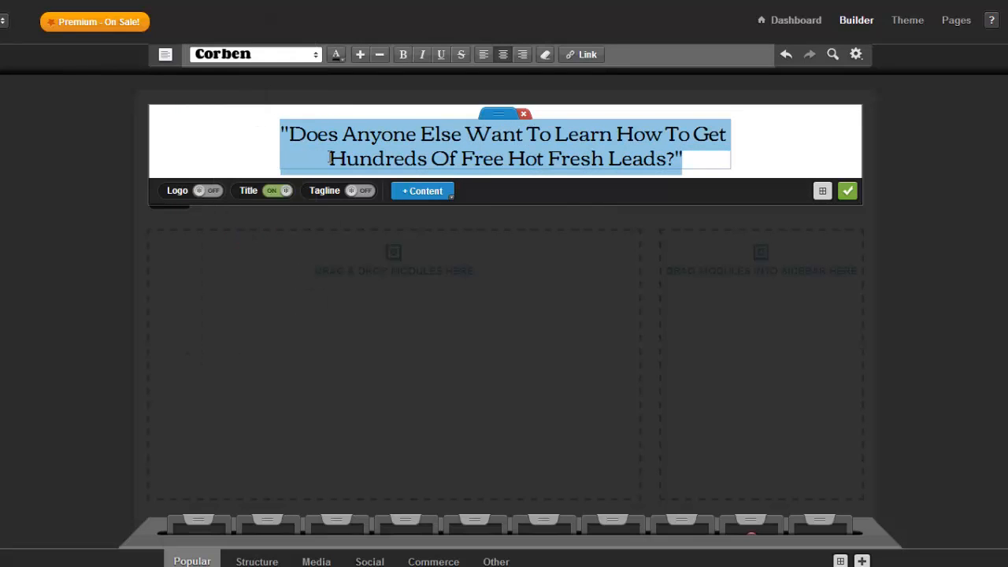
Set the whole headline's font to Hammersmith One and enlarge the text by four size increments
left_click(315, 60)
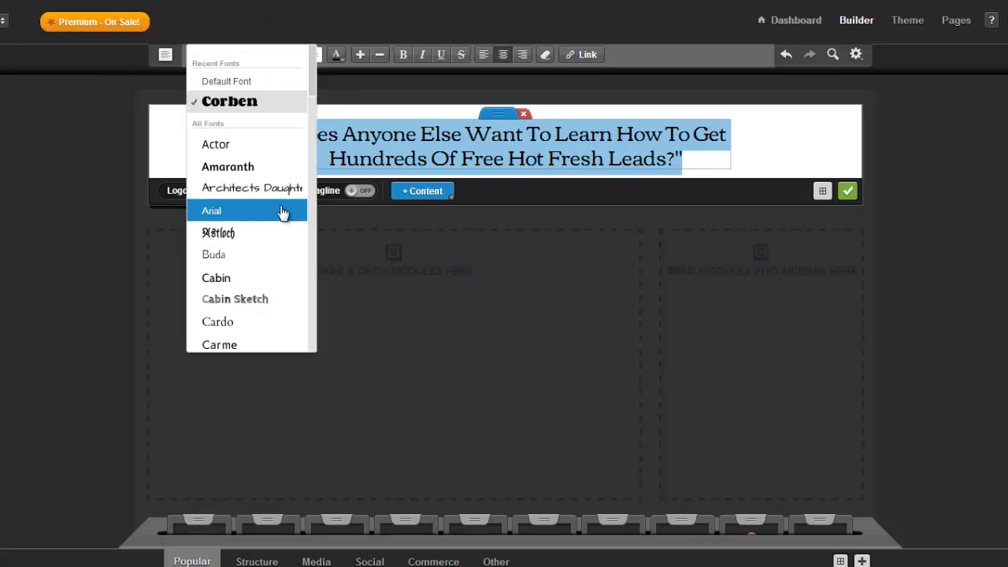
scroll(282, 211, "down", 3)
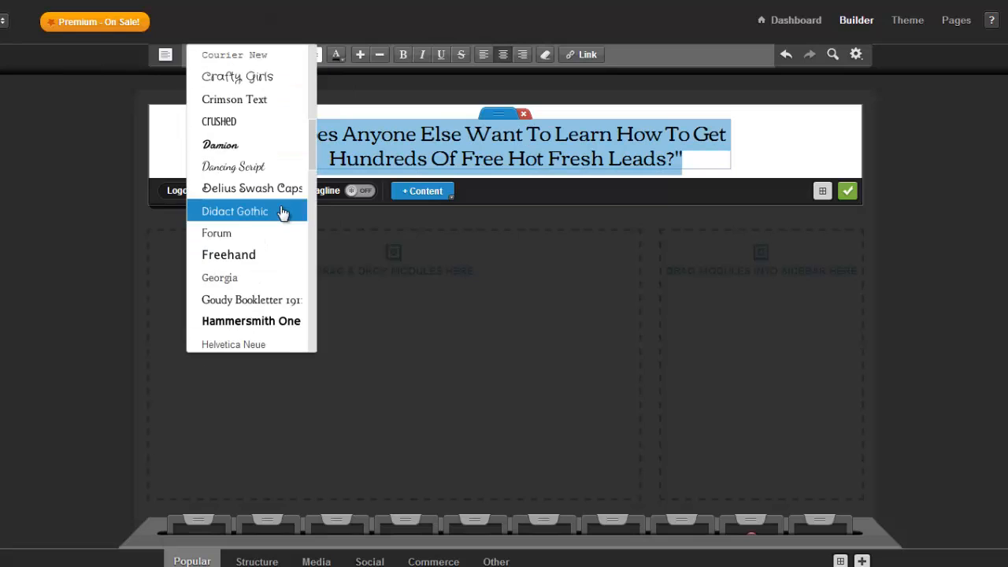
left_click(276, 320)
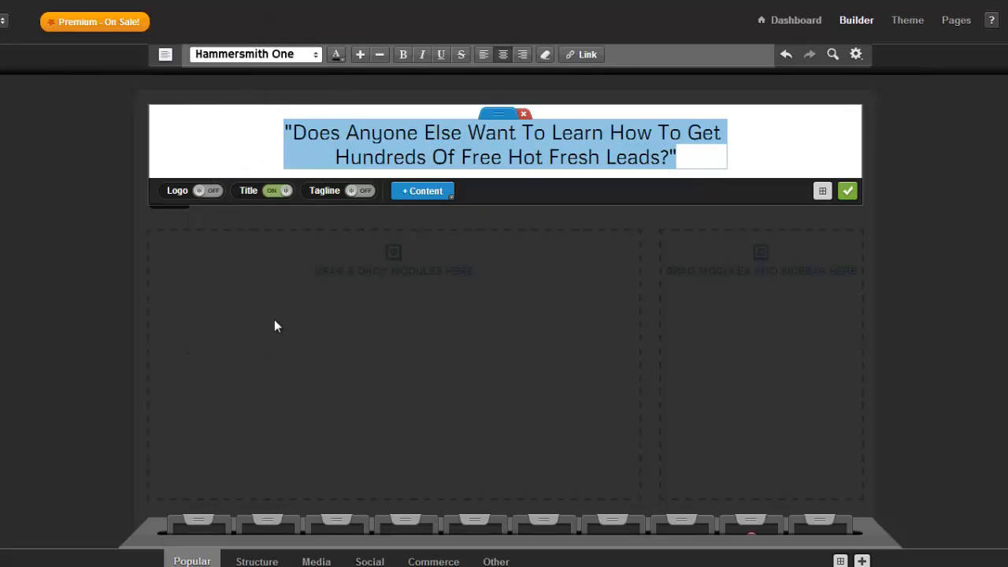
left_click(359, 55)
left_click(359, 55)
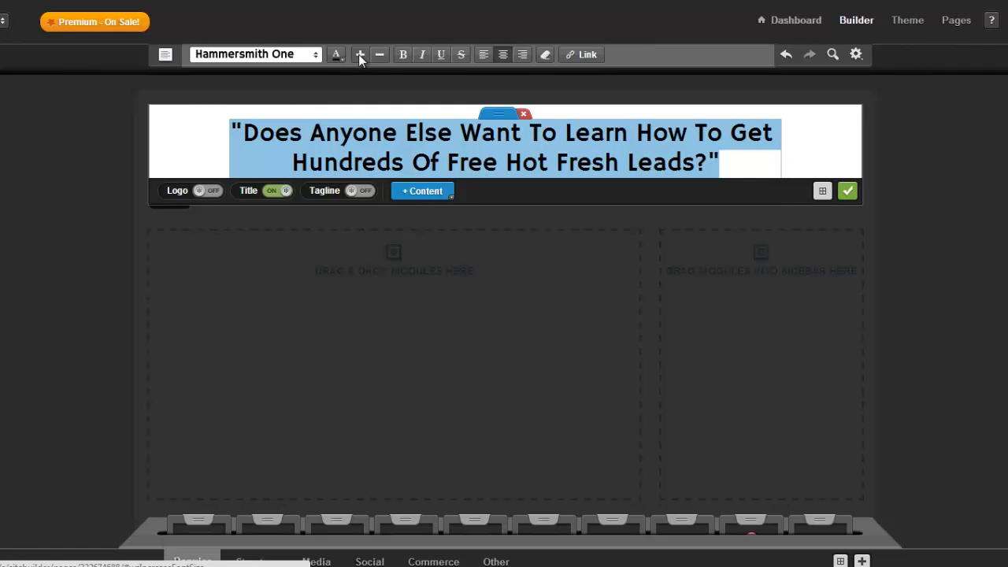
left_click(359, 55)
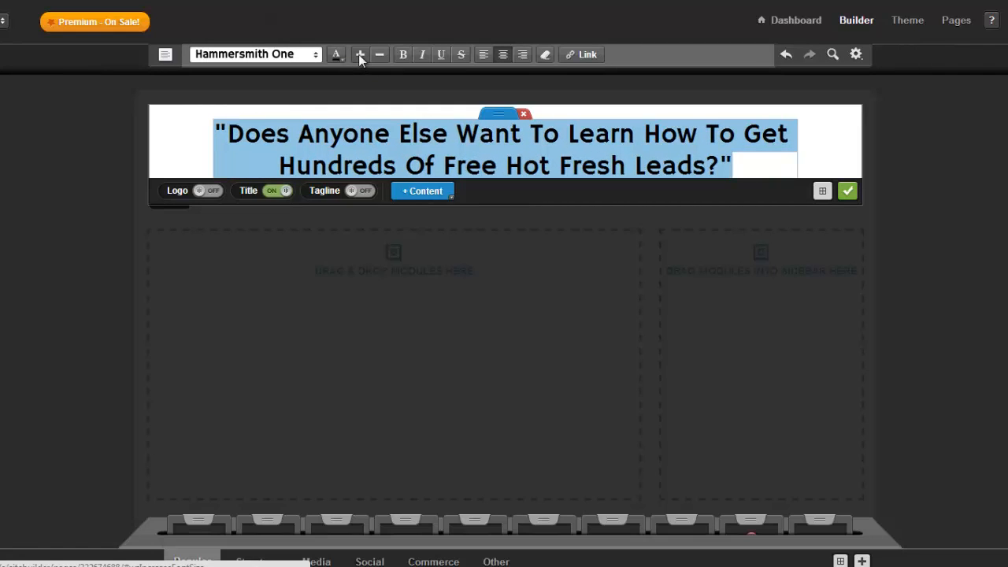
left_click(359, 56)
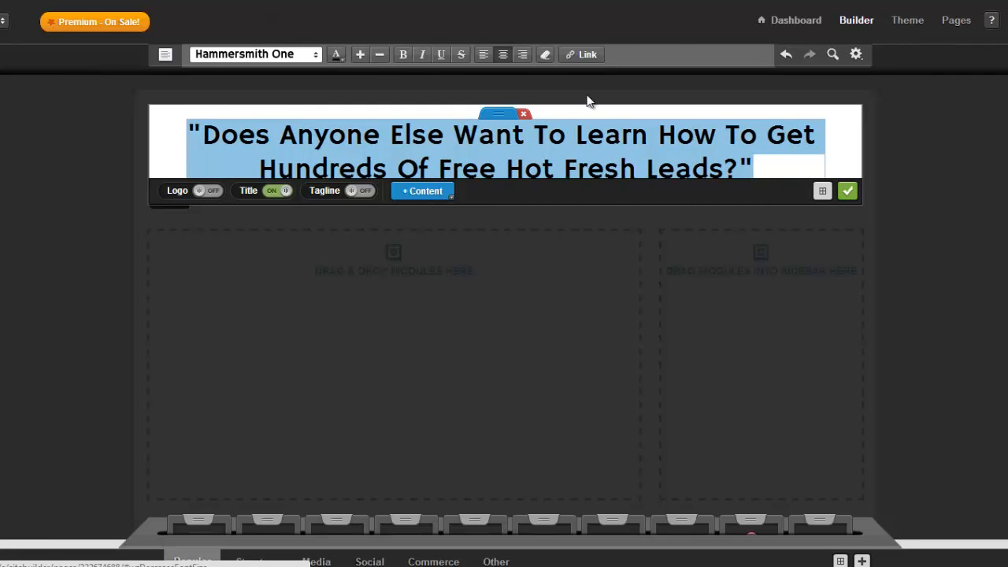
Color the headline text red (#f01919) and finish editing the header
left_click(347, 55)
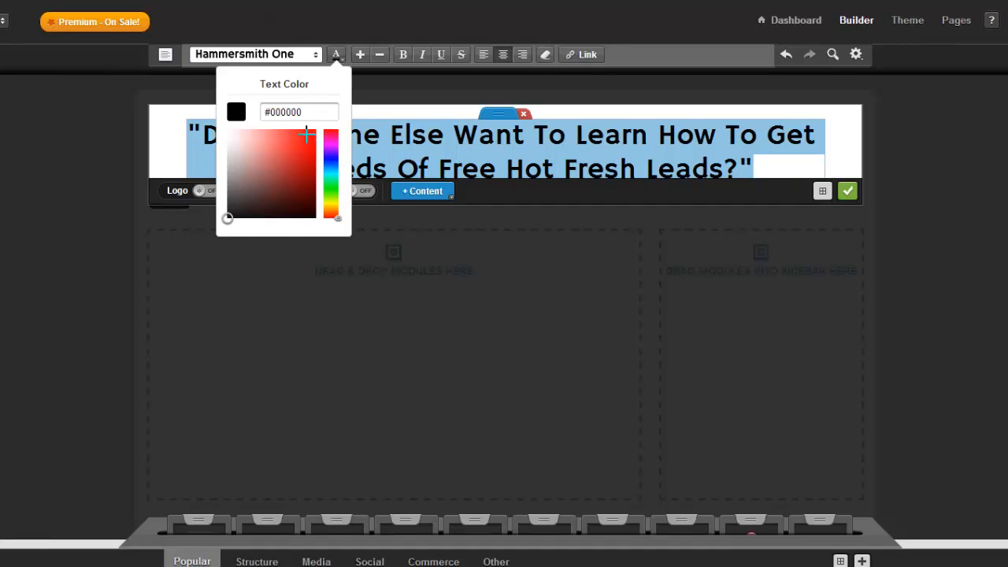
left_click(307, 134)
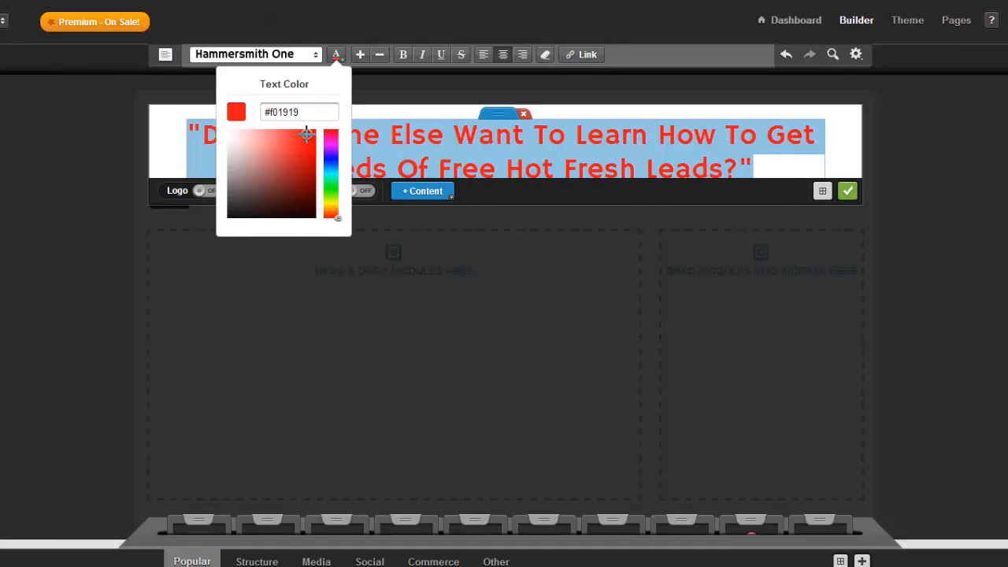
left_click(856, 196)
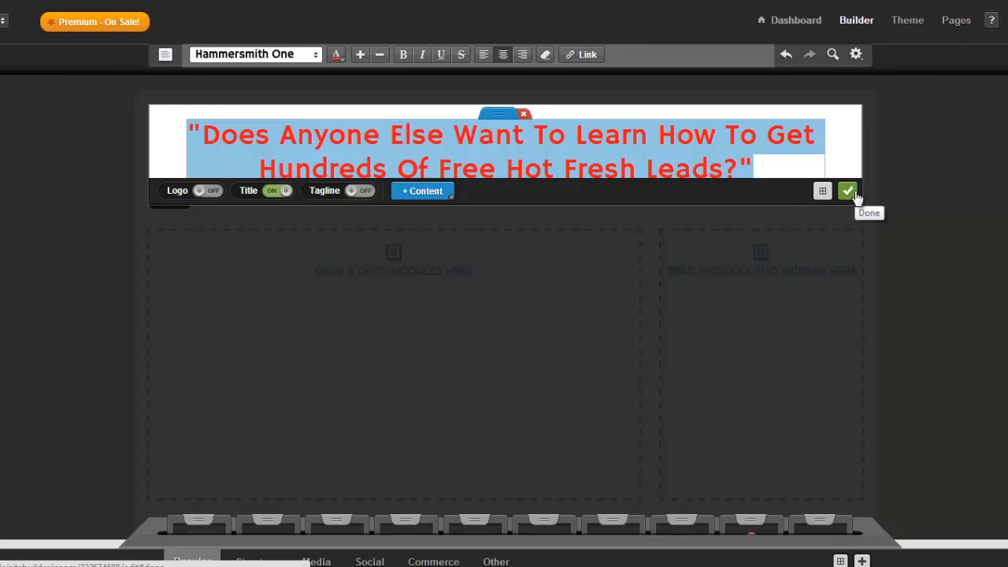
left_click(849, 191)
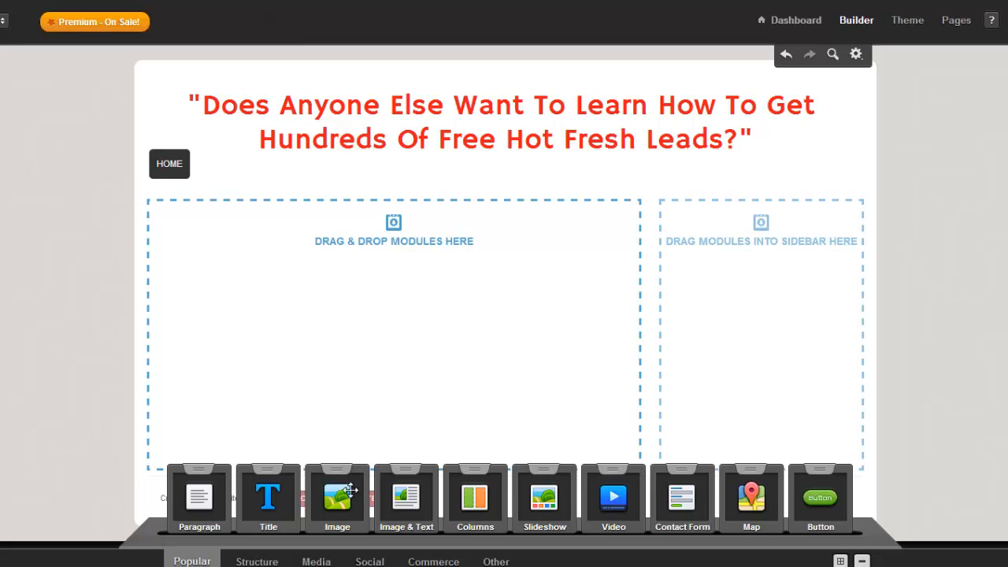
Add an Image module to the main content area and upload the i2gvideo2 picture into it
left_click_drag(337, 504, 394, 289)
double_click(386, 216)
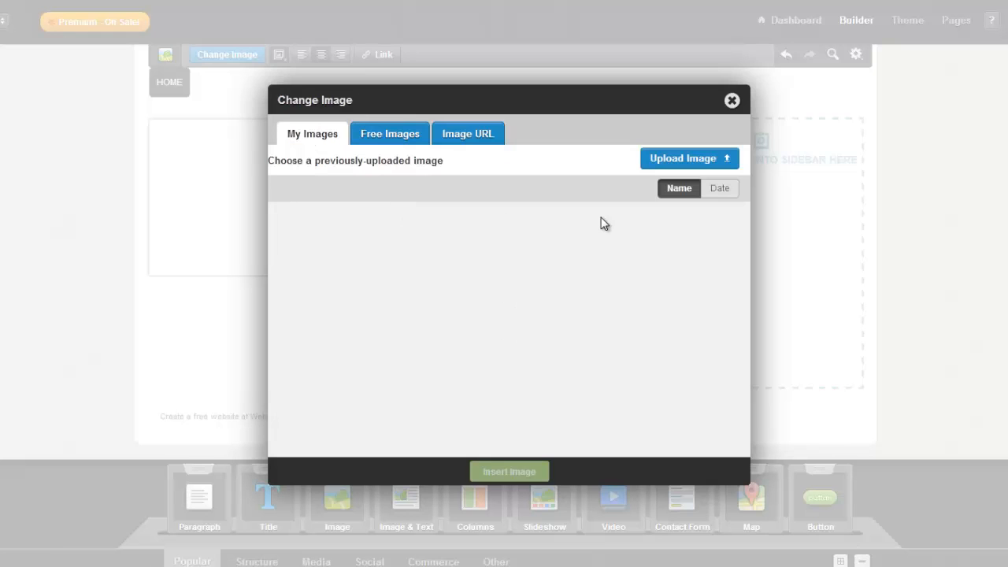
left_click(704, 168)
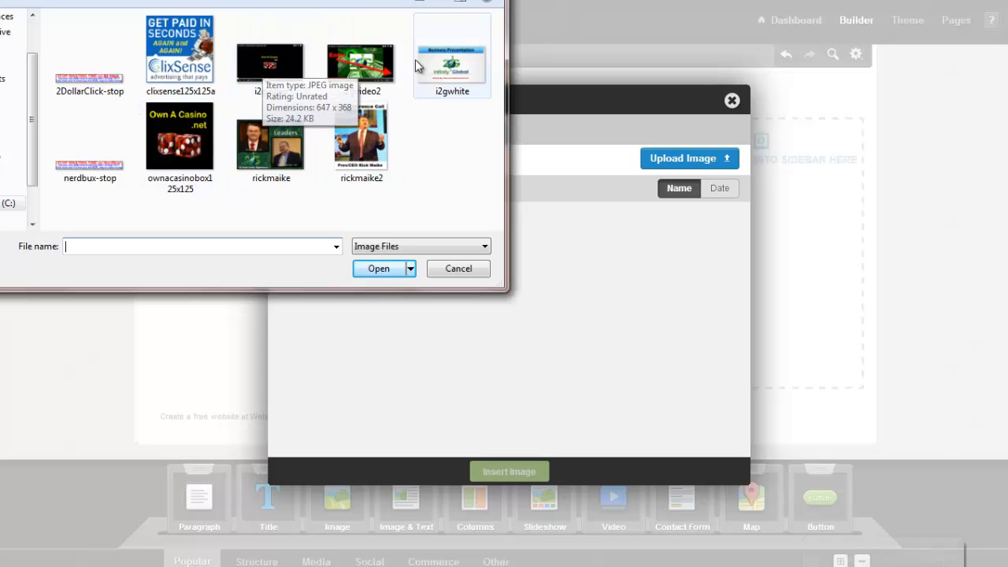
left_click(377, 65)
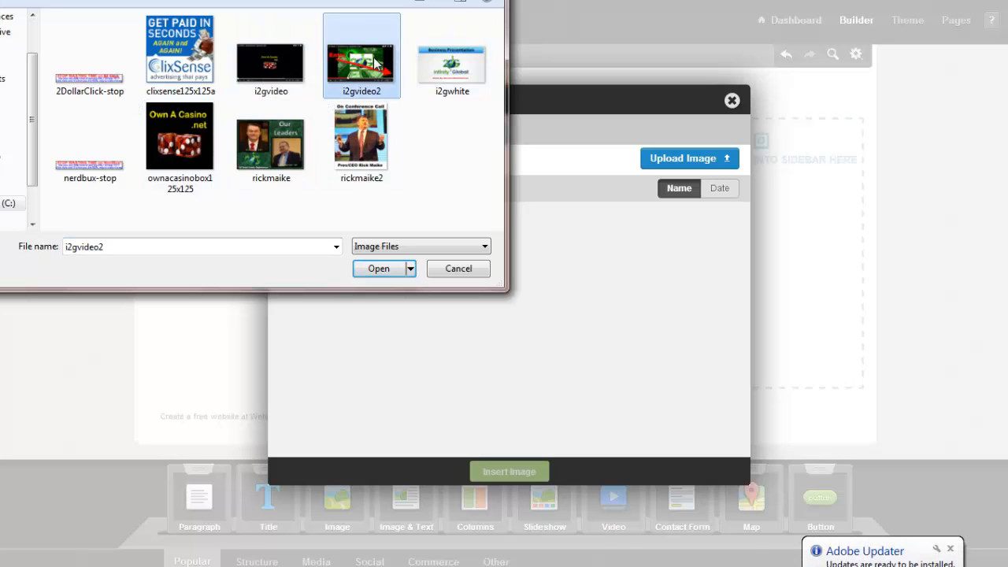
double_click(375, 61)
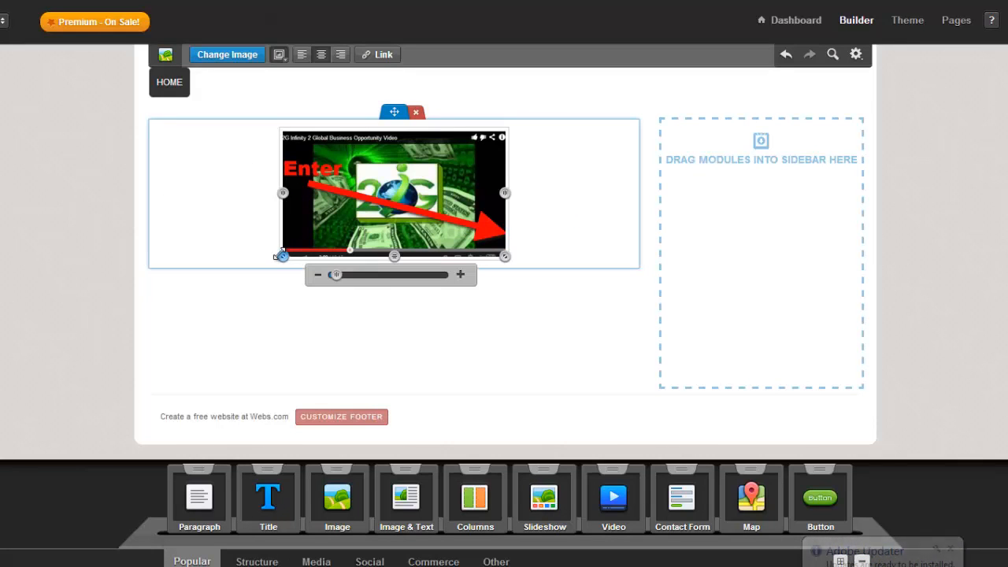
Enlarge the video image proportionally so it fills most of the main content area's width
left_click_drag(275, 261, 186, 370)
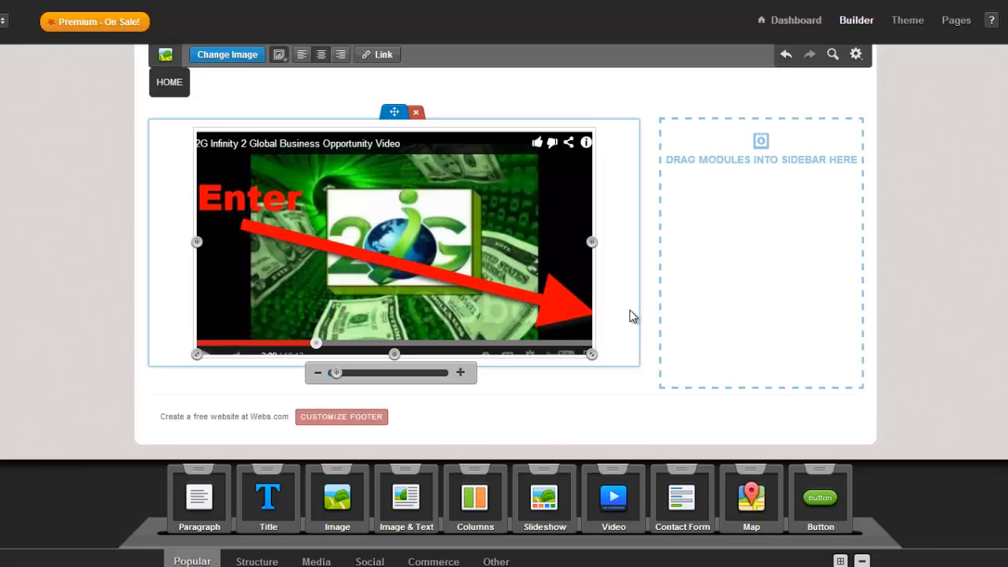
left_click_drag(590, 352, 605, 371)
Add a Custom HTML module to the empty sidebar and open its HTML for editing
left_click(496, 561)
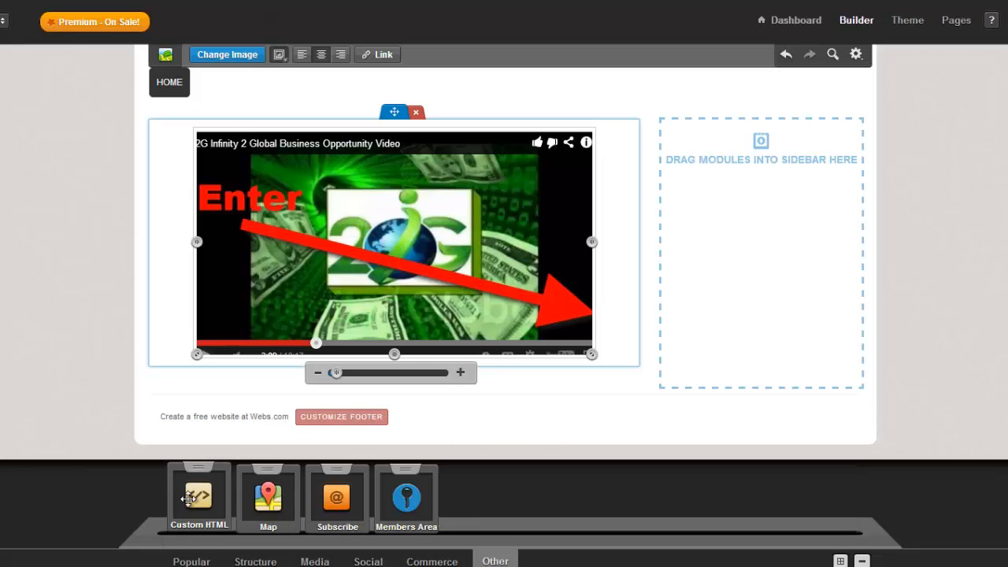
left_click(196, 498)
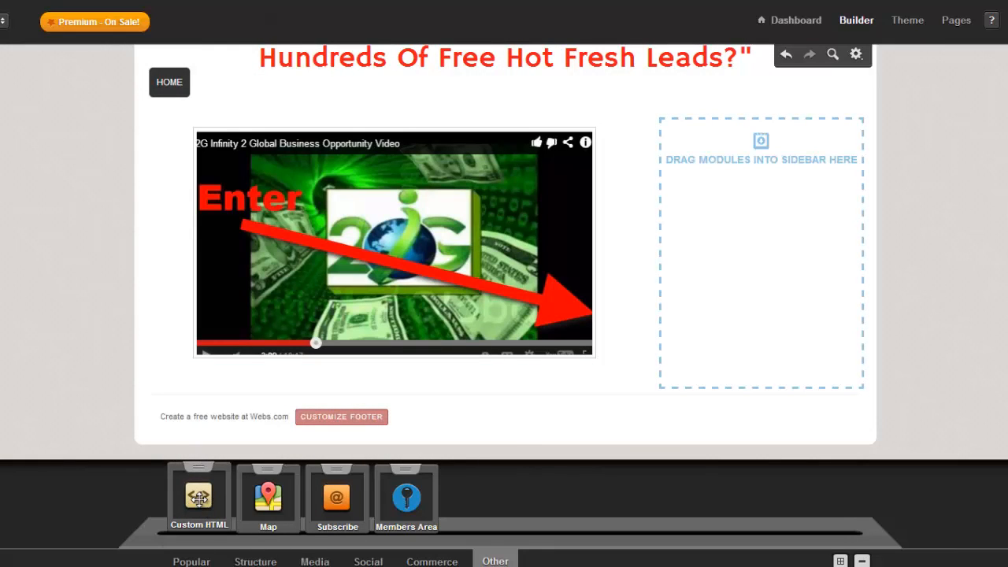
left_click_drag(198, 498, 750, 155)
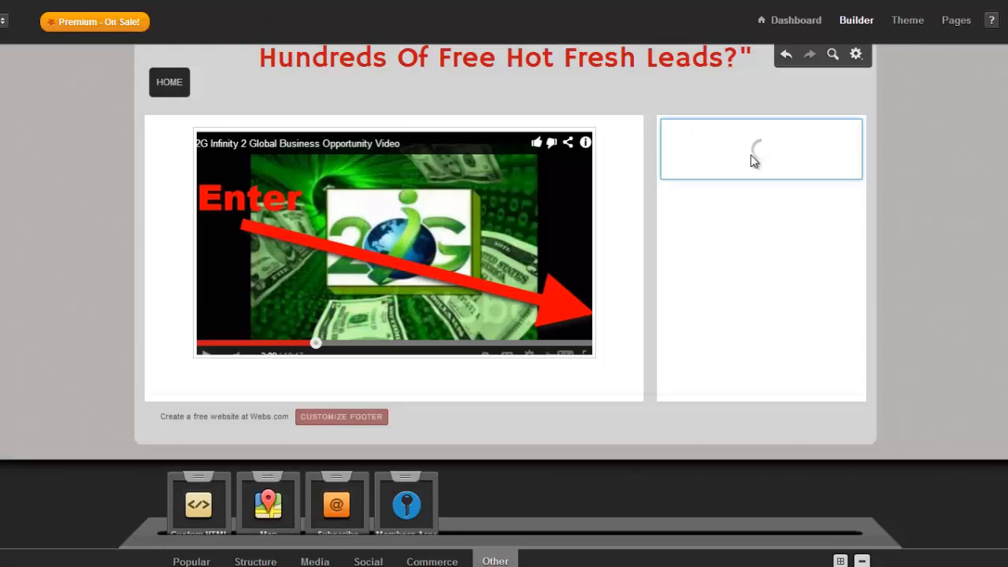
mouse_move(766, 156)
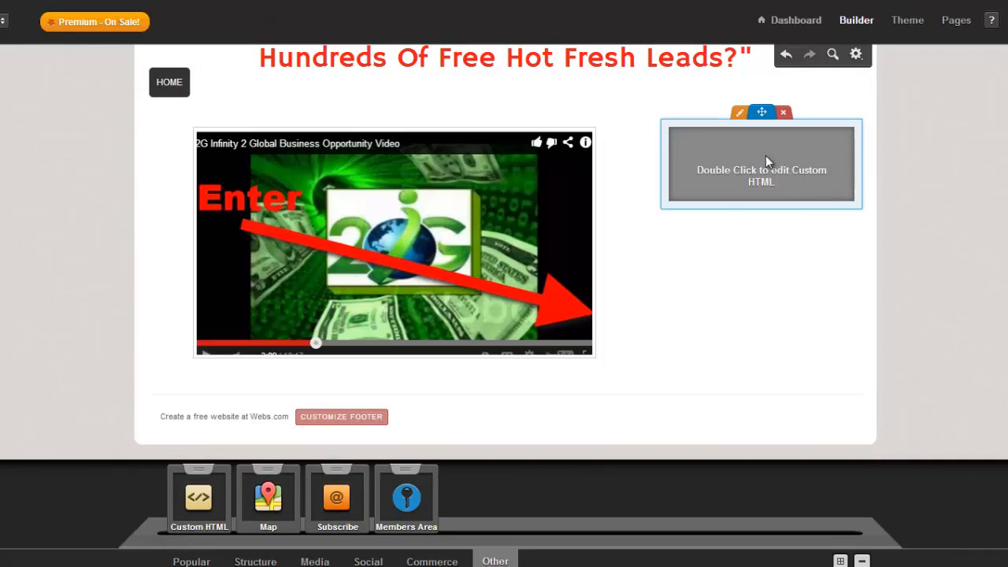
left_click(738, 116)
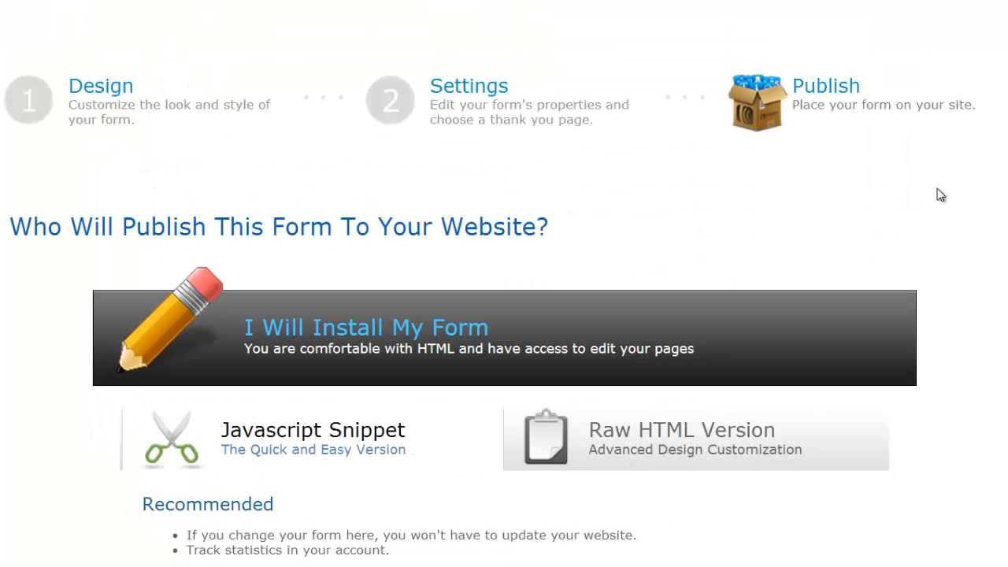
Switch to the AWeber sign-up form's Publish page and select hotfresh-demo as the current list
scroll(852, 166, "up", 2)
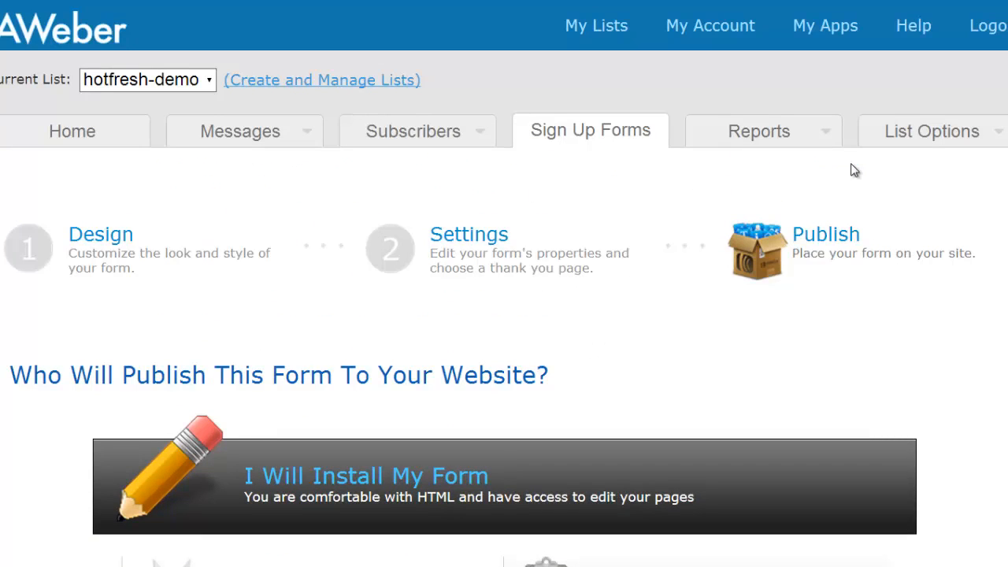
left_click(207, 81)
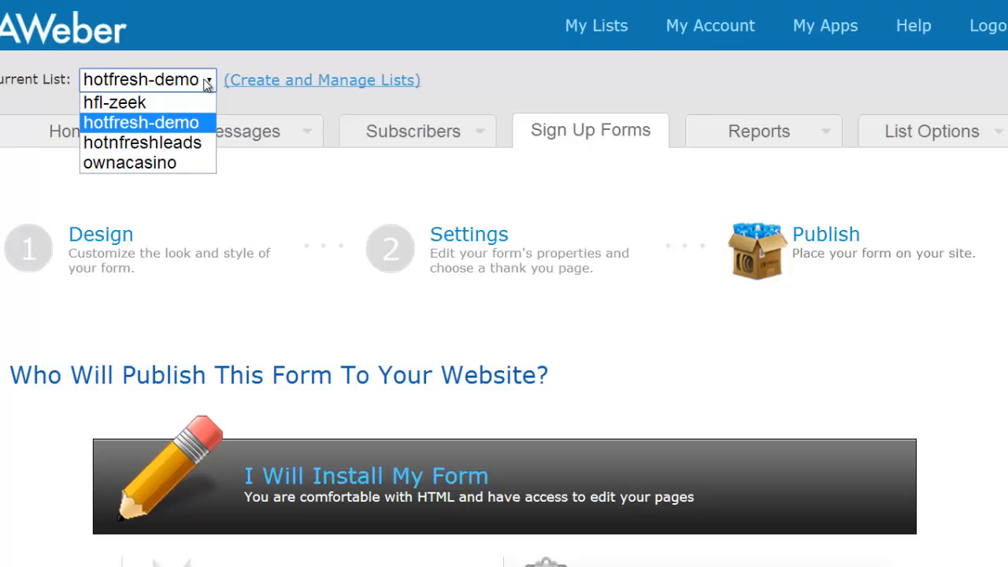
left_click(166, 125)
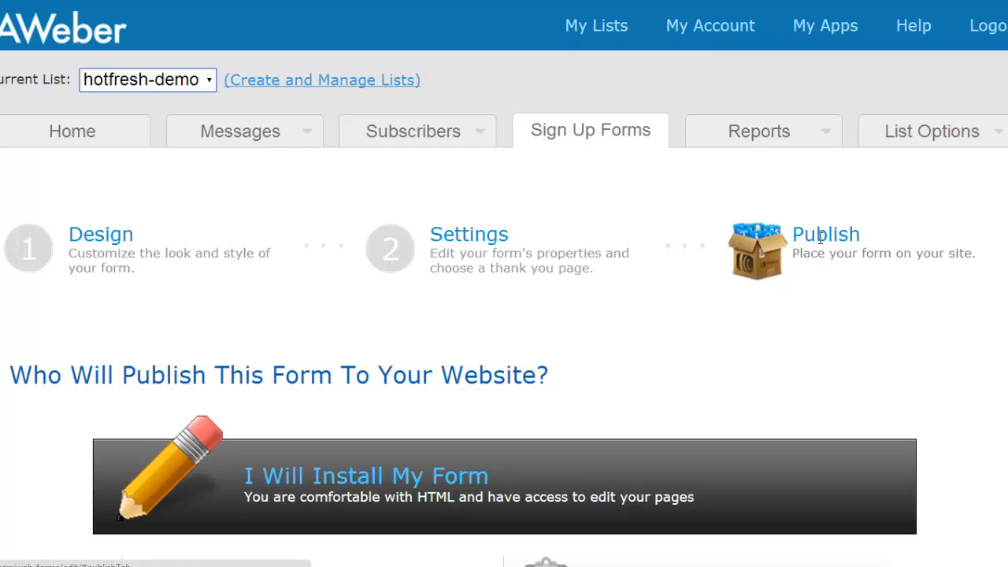
Choose to install the form yourself and copy the whole Javascript Snippet code
scroll(872, 287, "down", 2)
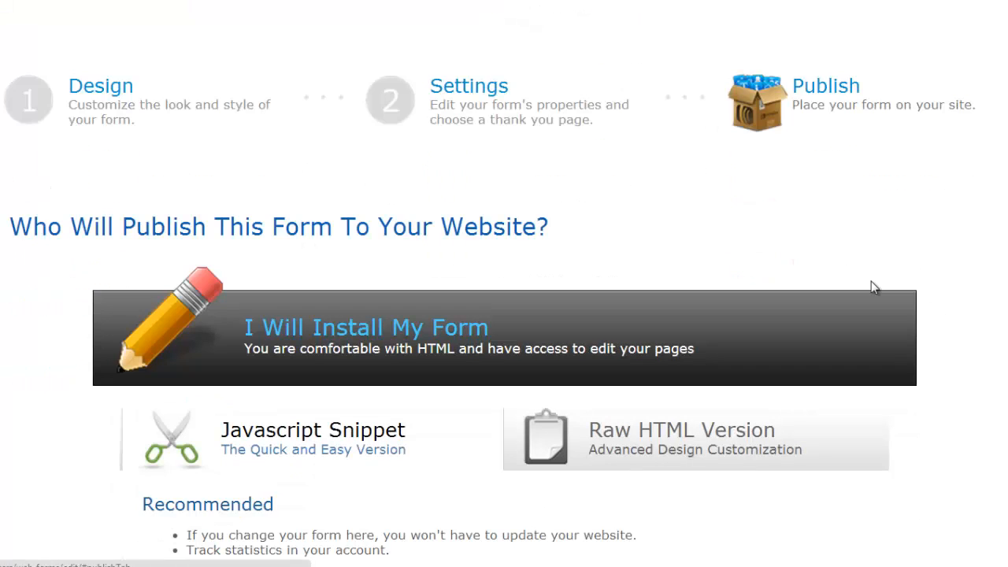
scroll(412, 281, "down", 2)
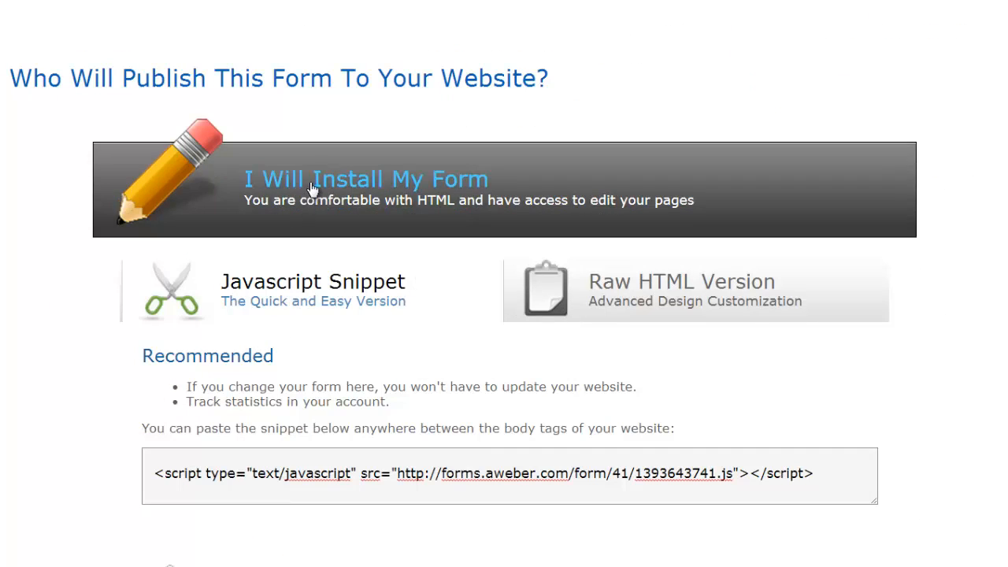
left_click(499, 198)
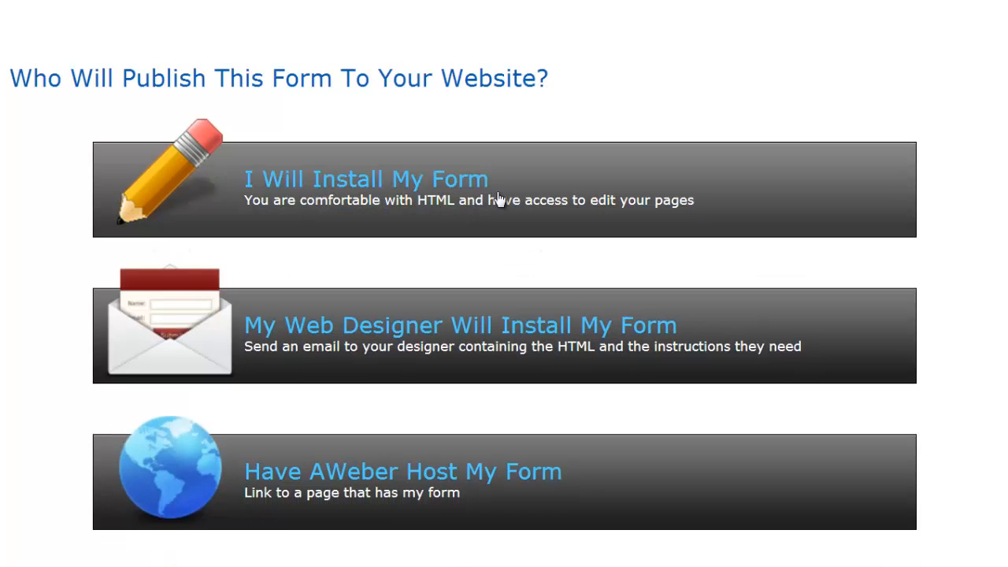
left_click(500, 198)
scroll(889, 208, "down", 2)
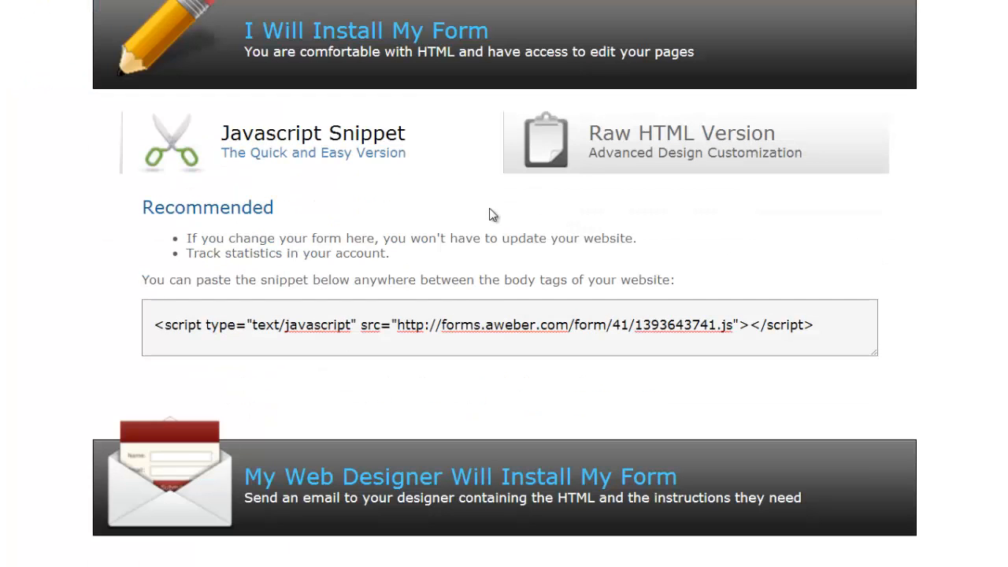
right_click(505, 326)
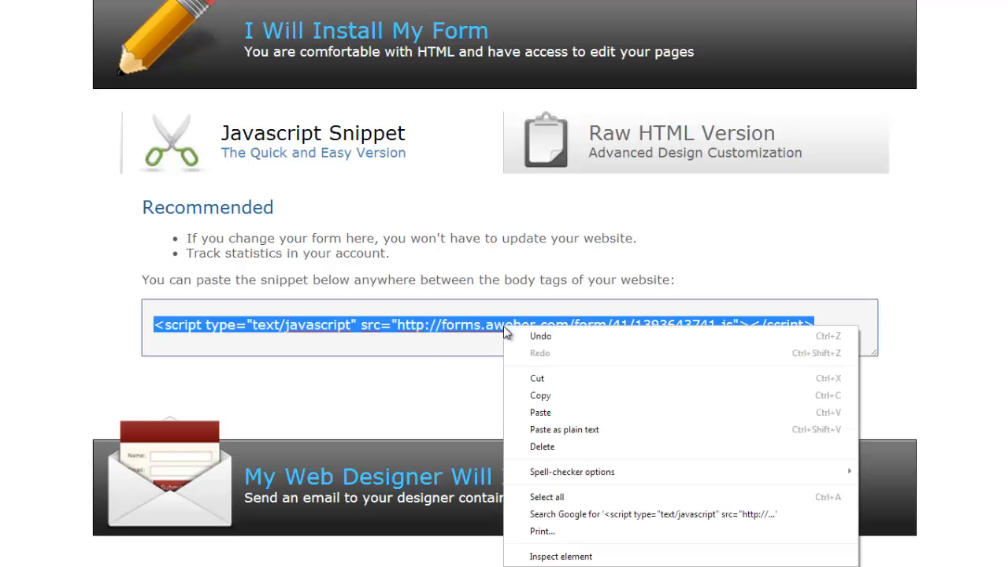
left_click(565, 335)
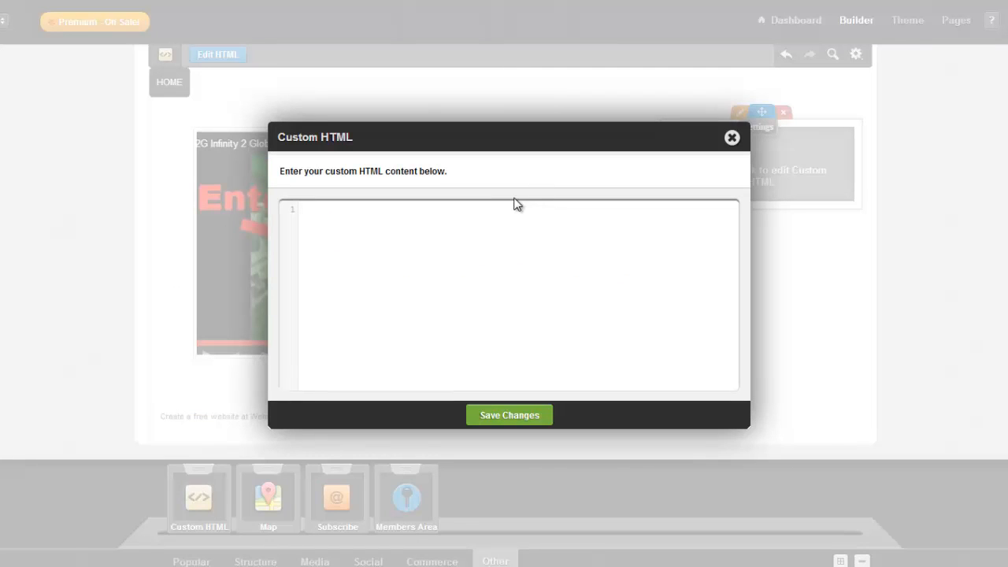
Switch back to the Webs builder, paste the AWeber form script into the Custom HTML content and save the changes
left_click(508, 224)
right_click(508, 224)
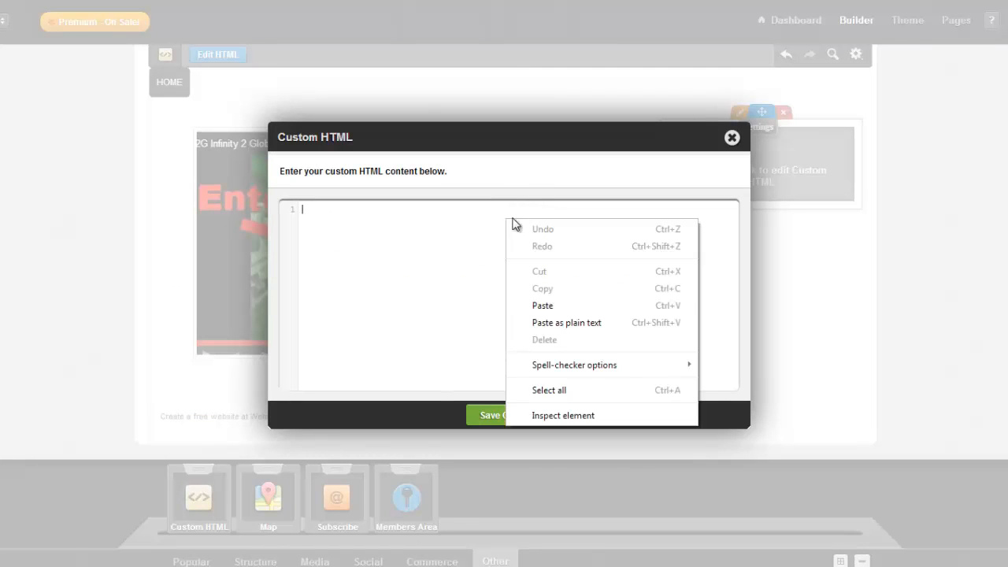
left_click(582, 307)
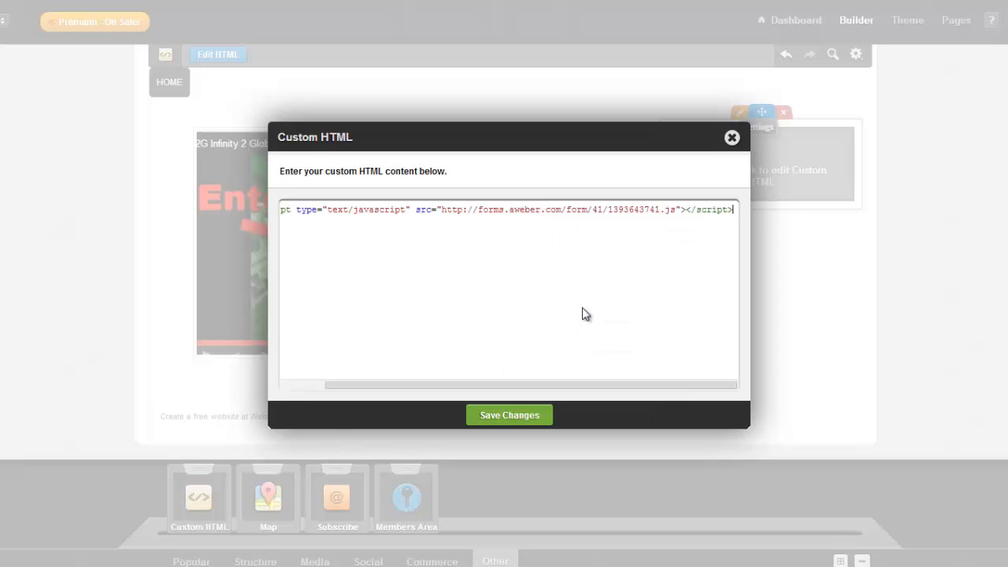
left_click(544, 414)
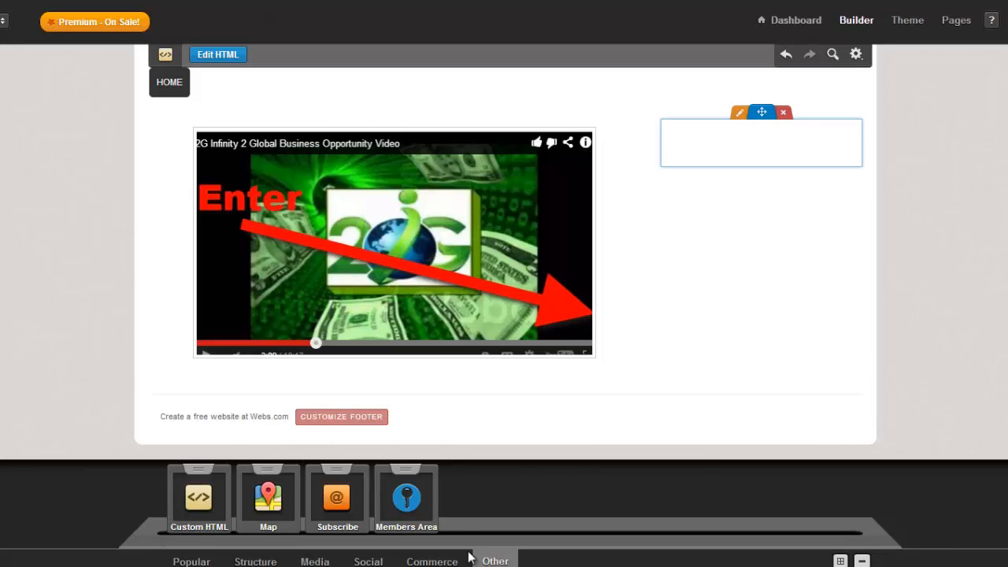
Add the social Share module to the sidebar beneath the Custom HTML module
left_click(192, 561)
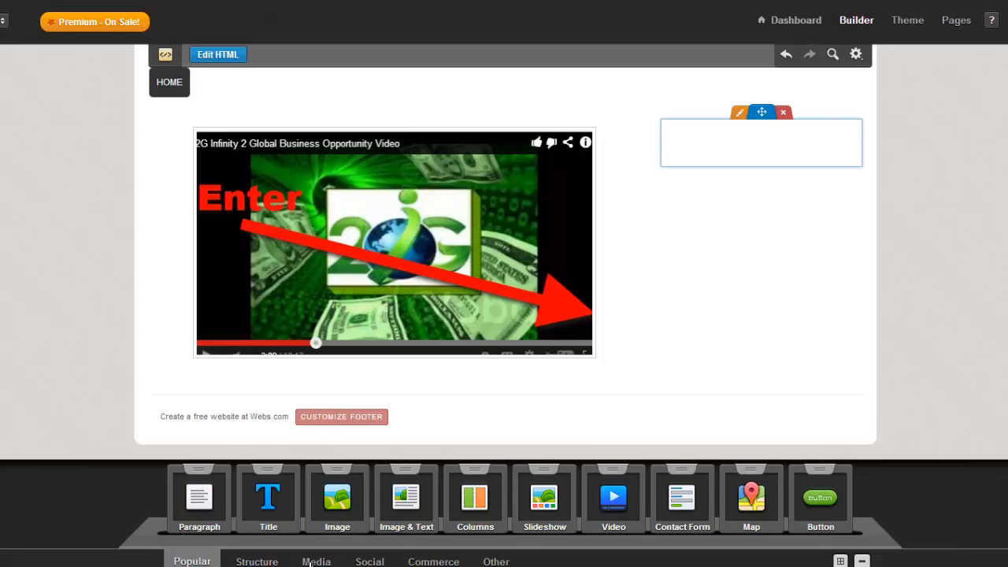
left_click(369, 561)
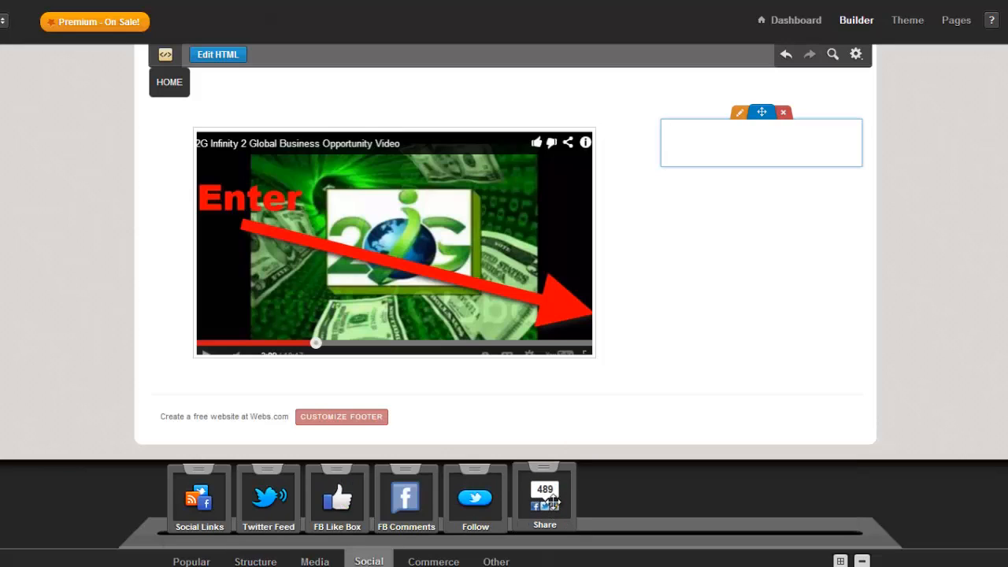
left_click_drag(547, 492, 759, 205)
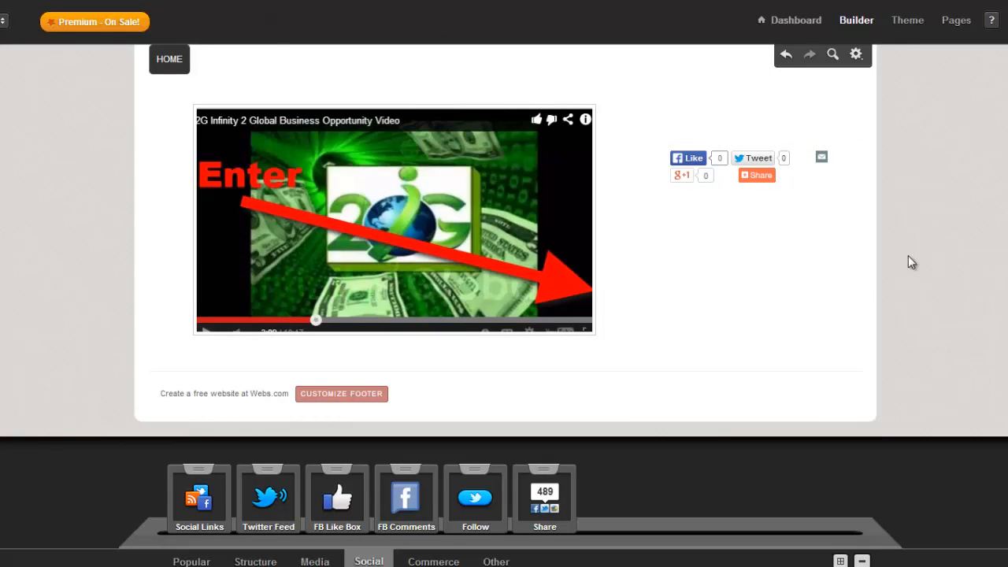
Review the page layout from the headline down to the footer, including the sidebar's share buttons
scroll(907, 253, "up", 3)
mouse_move(696, 271)
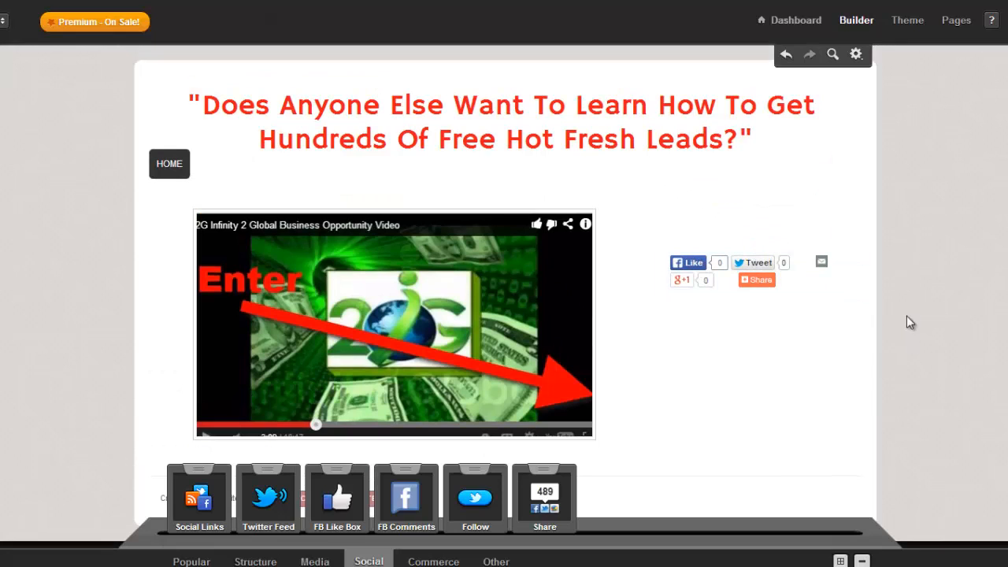
scroll(908, 319, "down", 2)
scroll(940, 321, "up", 2)
mouse_move(741, 211)
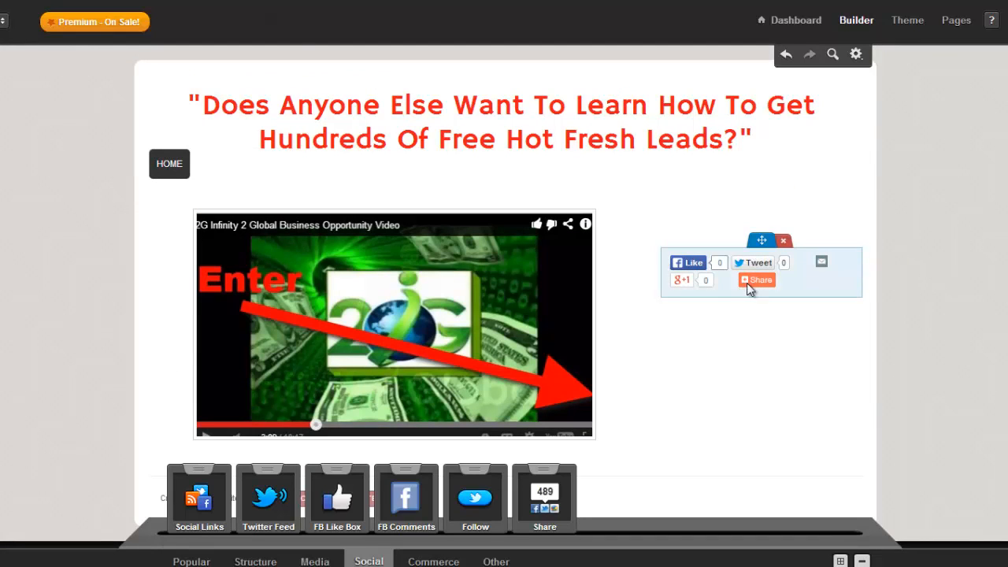
scroll(722, 333, "down", 2)
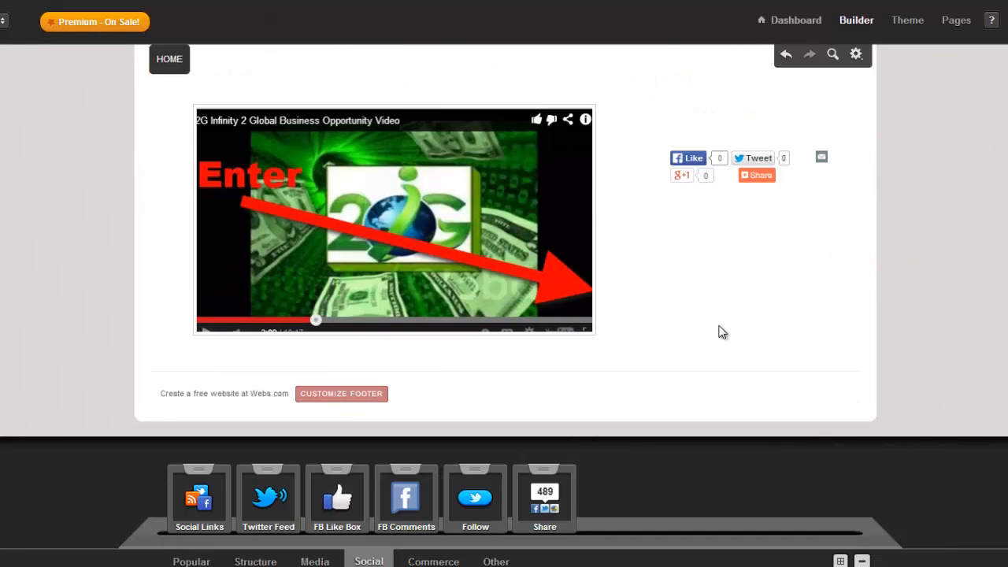
scroll(723, 332, "up", 2)
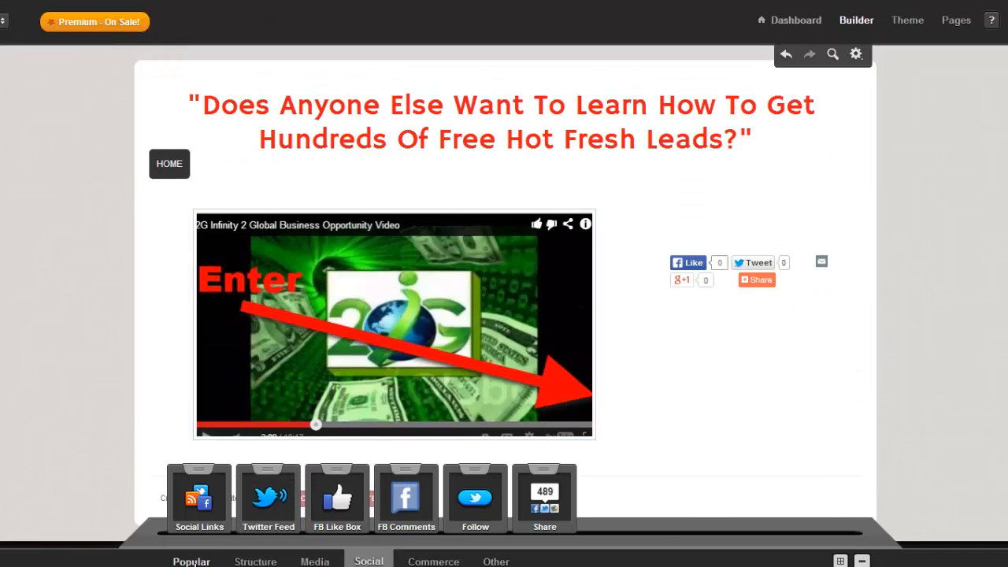
Add a Paragraph module at the top of the sidebar reading "Enter Your Name & Email To Get This Free Video Now"
left_click(191, 561)
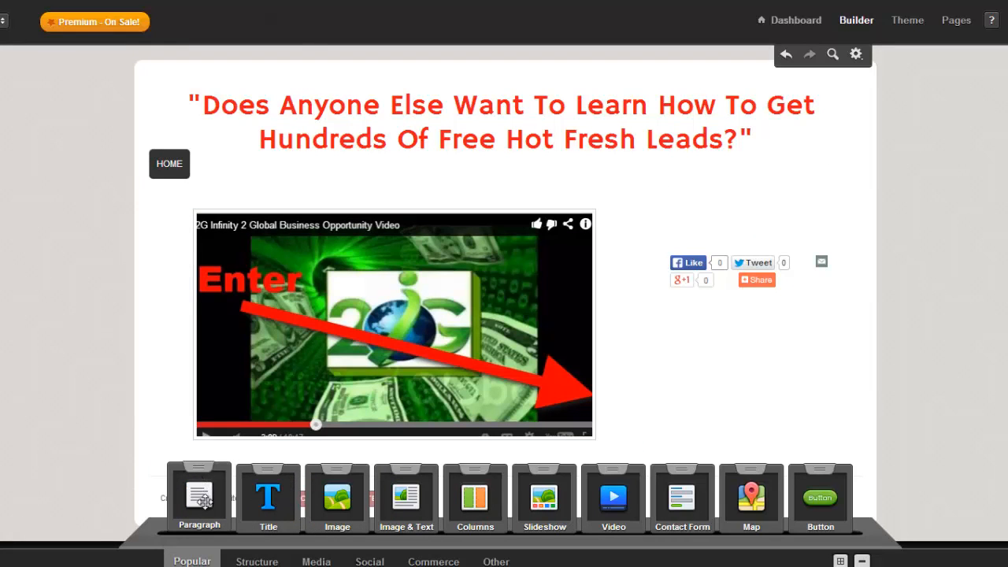
left_click_drag(199, 497, 754, 212)
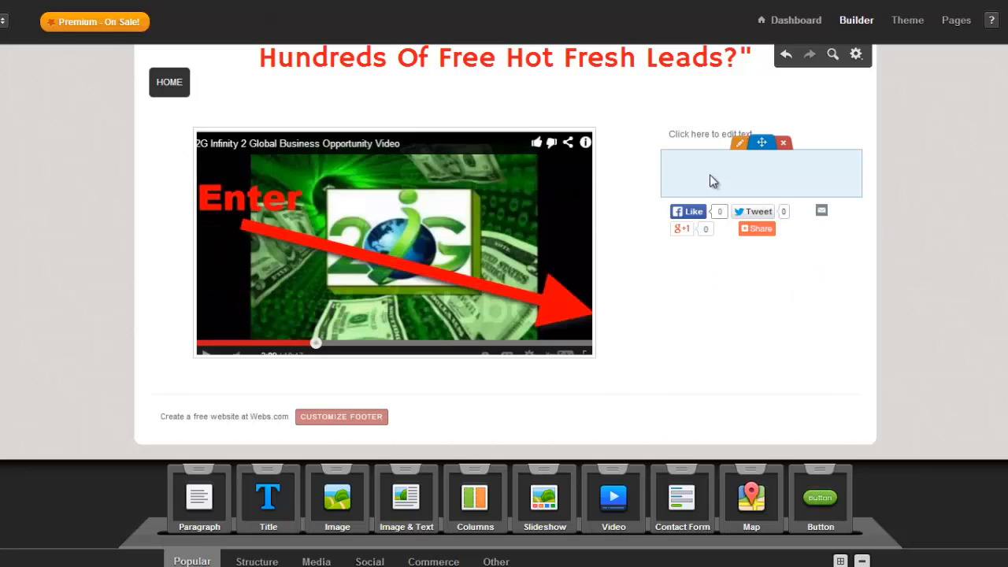
left_click(734, 134)
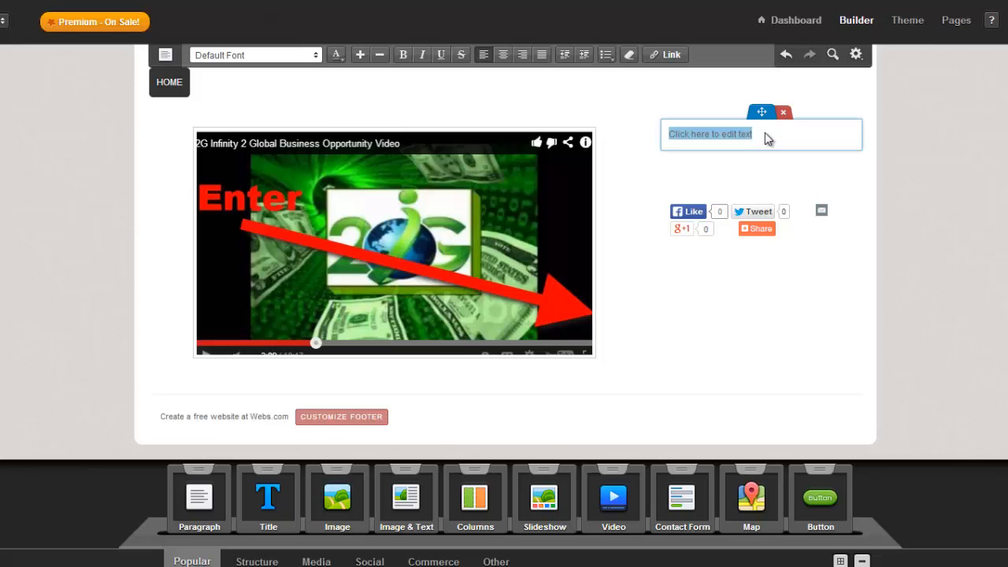
type("Enter You")
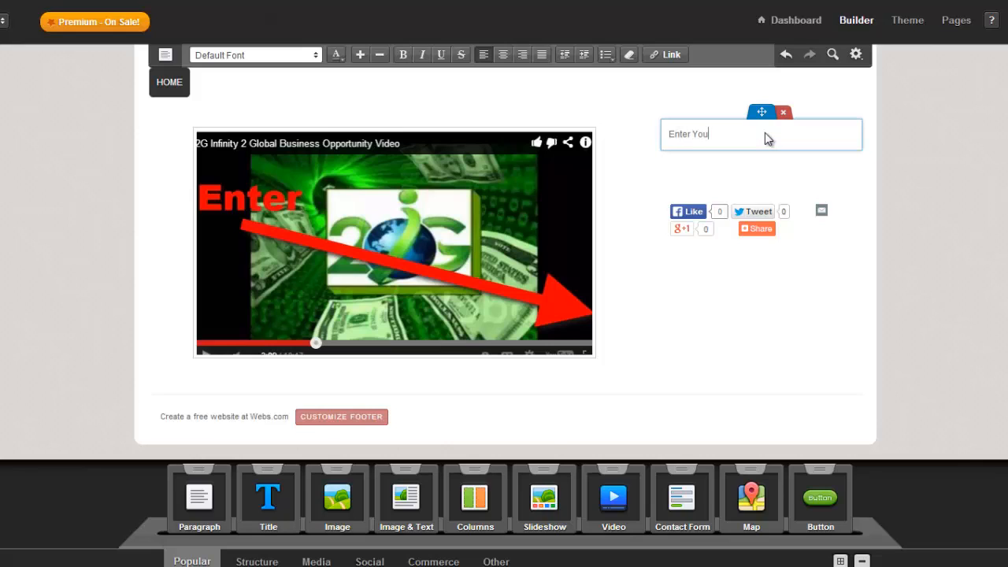
type("r Name")
key("BackSpace")
key("BackSpace")
key("BackSpace")
key("BackSpace")
key("BackSpace")
type("Name & Email To Get This Free Video")
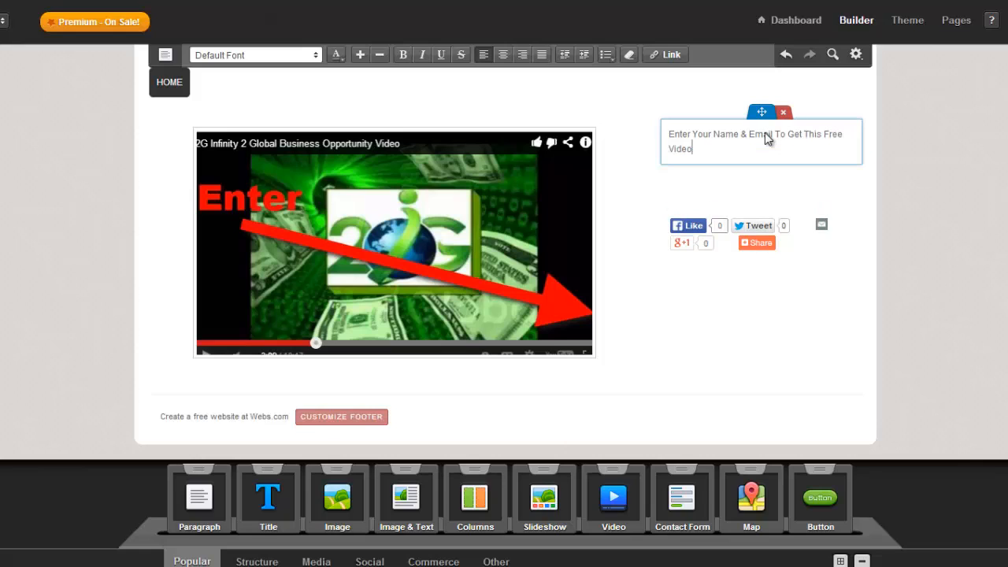
type(" Now")
Make the whole sidebar paragraph bold, enlarge its text by three size increments and center it
key("ctrl+shift+Left")
key("ctrl+shift+Left")
key("ctrl+shift+Left")
key("ctrl+shift+Left")
key("ctrl+shift+Left")
key("ctrl+shift+Left")
key("ctrl+shift+Left")
key("ctrl+shift+Left")
key("ctrl+shift+Left")
key("shift+Left")
key("shift+Left")
key("shift+Left")
key("shift+Left")
key("shift+Left")
key("shift+Left")
key("shift+Left")
key("shift+Left")
key("shift+Left")
key("shift+Left")
key("shift+Left")
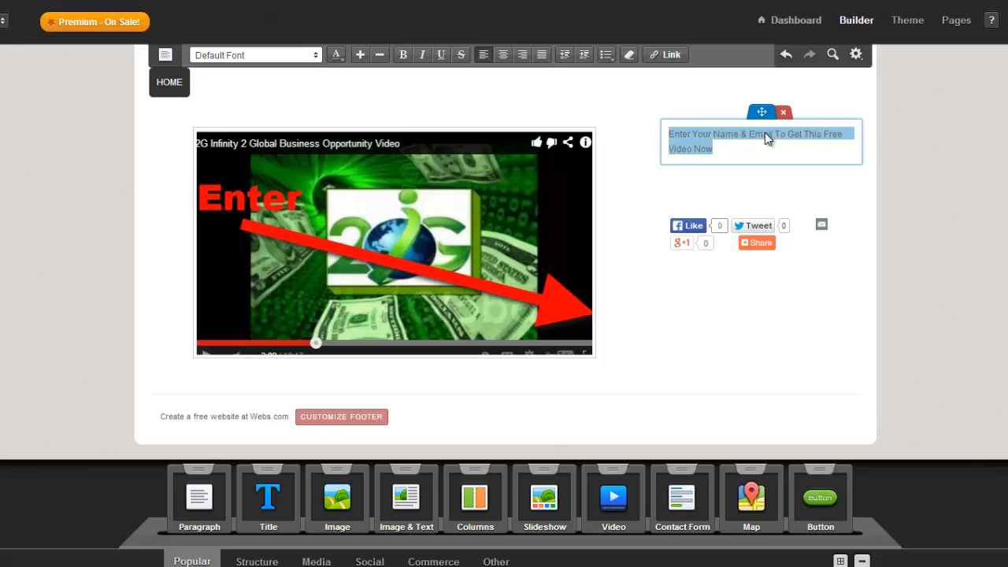
left_click(406, 57)
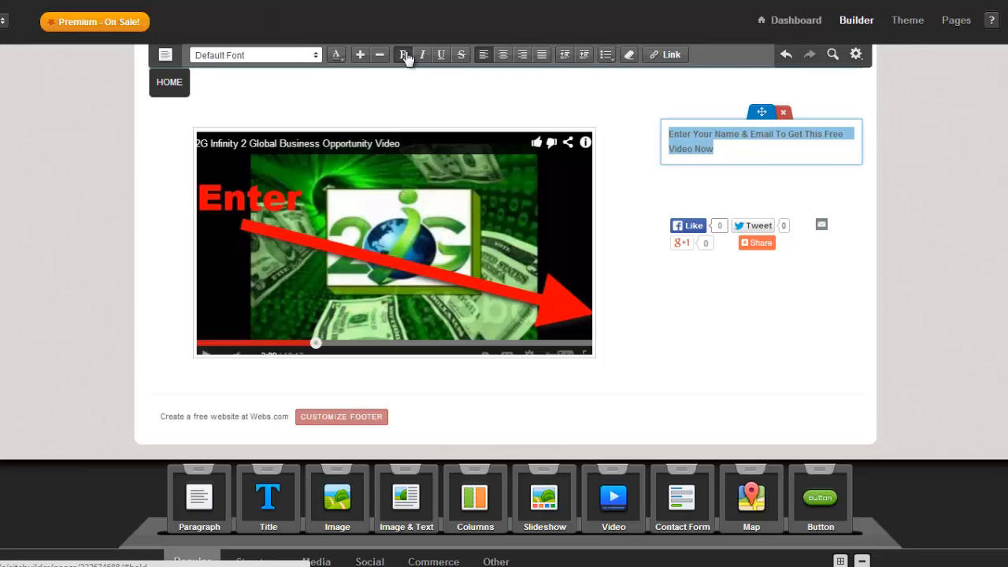
left_click(362, 55)
left_click(362, 55)
left_click(362, 55)
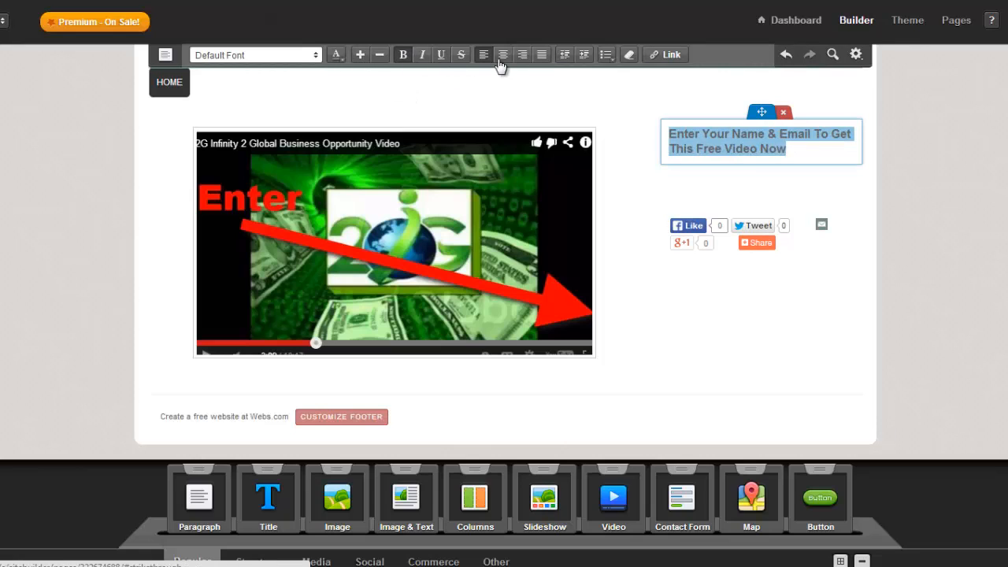
left_click(500, 56)
Color the sidebar paragraph's text dark red (#851010) and enlarge it slightly further
left_click(336, 55)
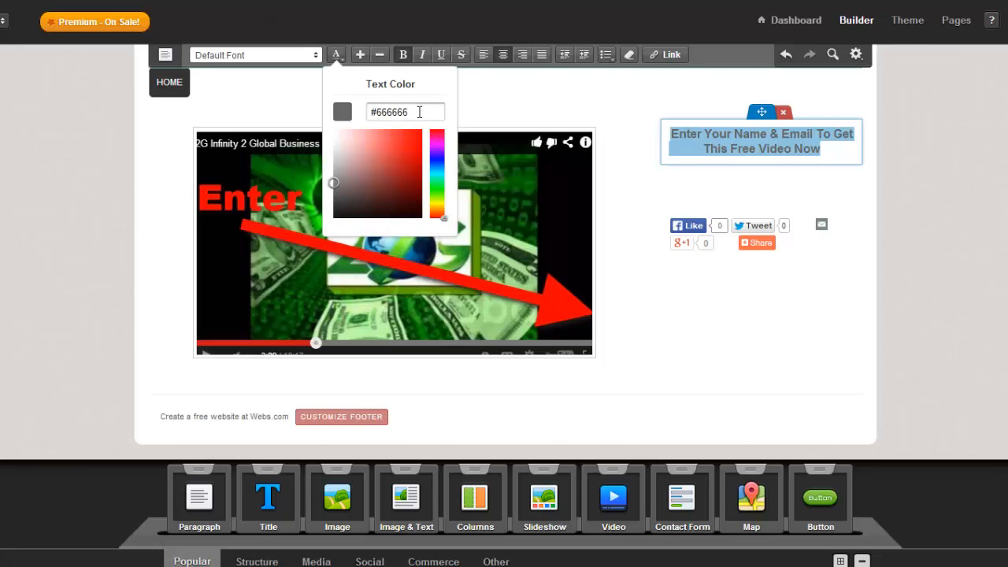
left_click(411, 171)
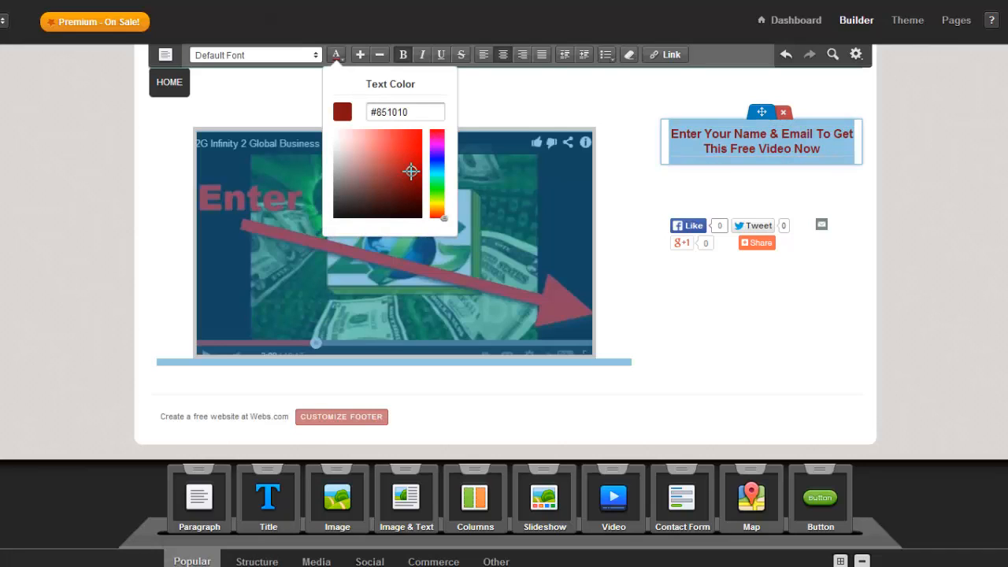
left_click(357, 58)
left_click(359, 57)
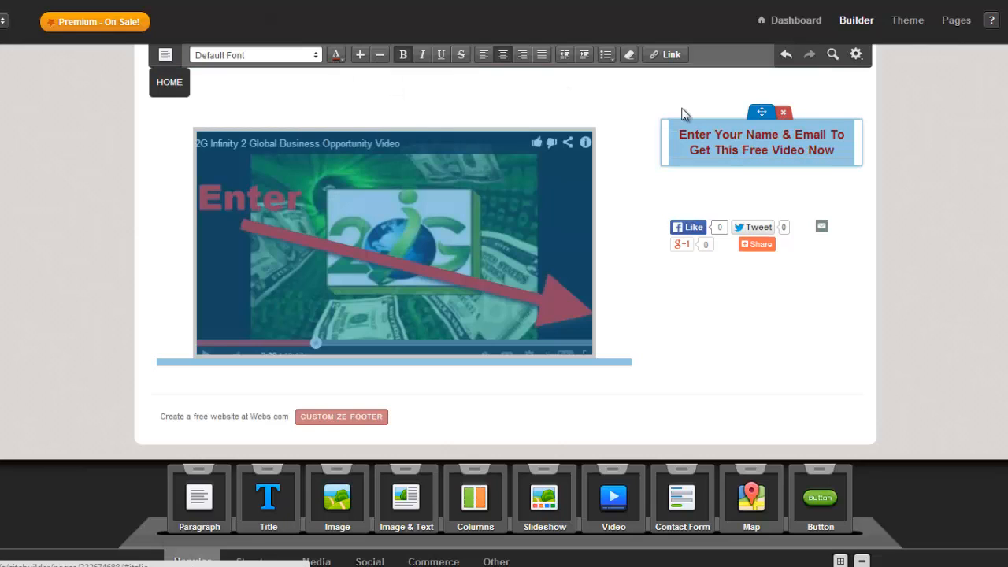
left_click(910, 190)
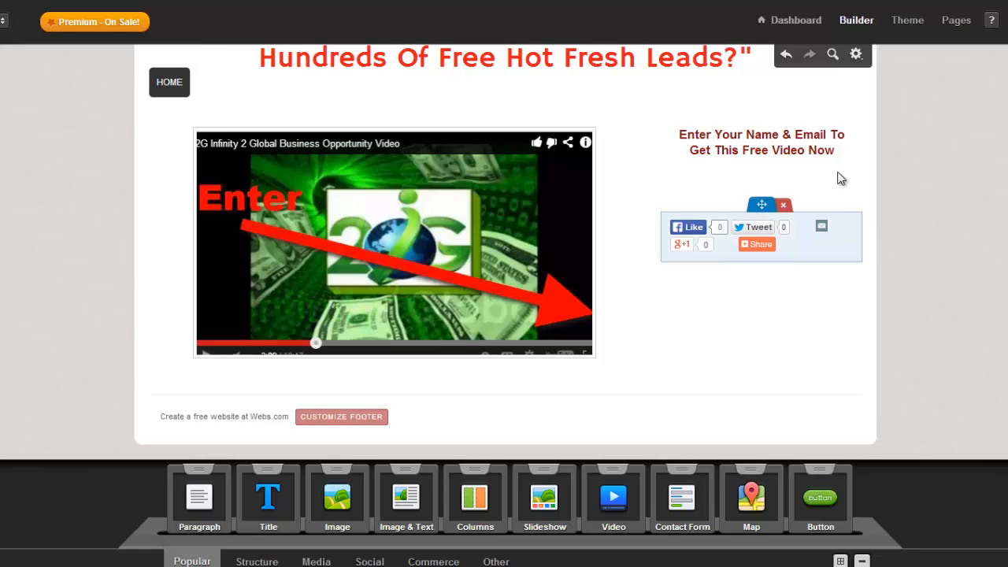
mouse_move(840, 180)
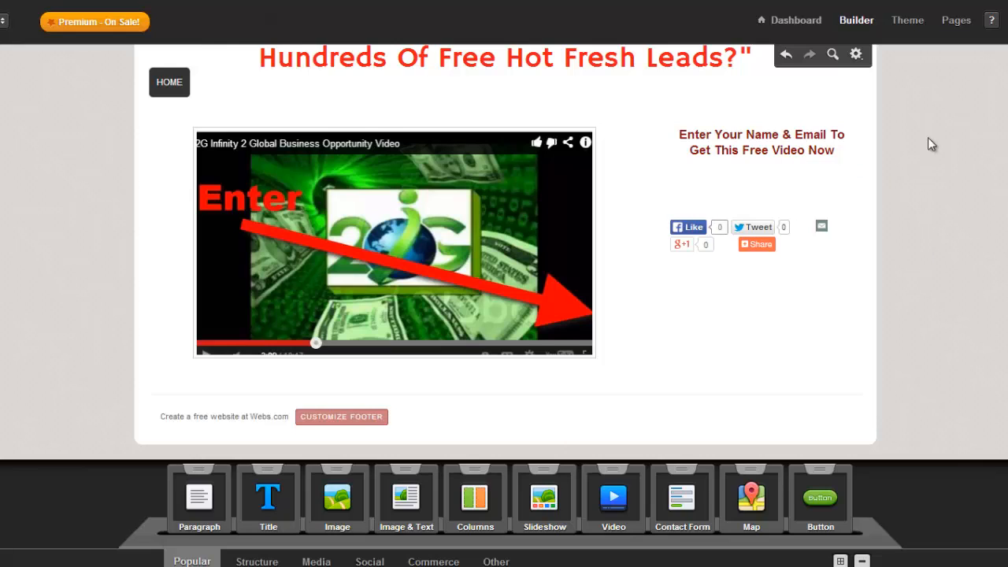
left_click(832, 55)
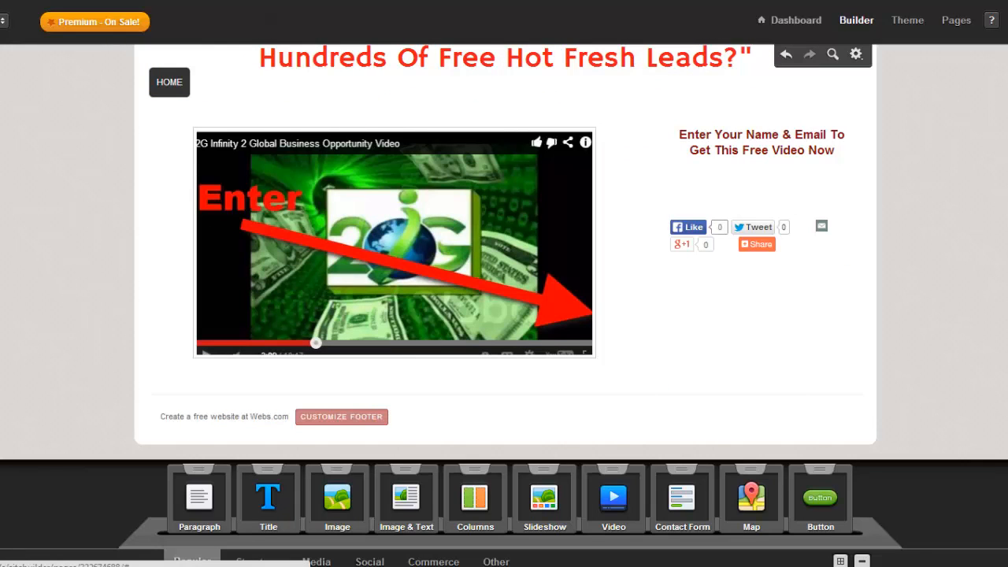
left_click(1007, 20)
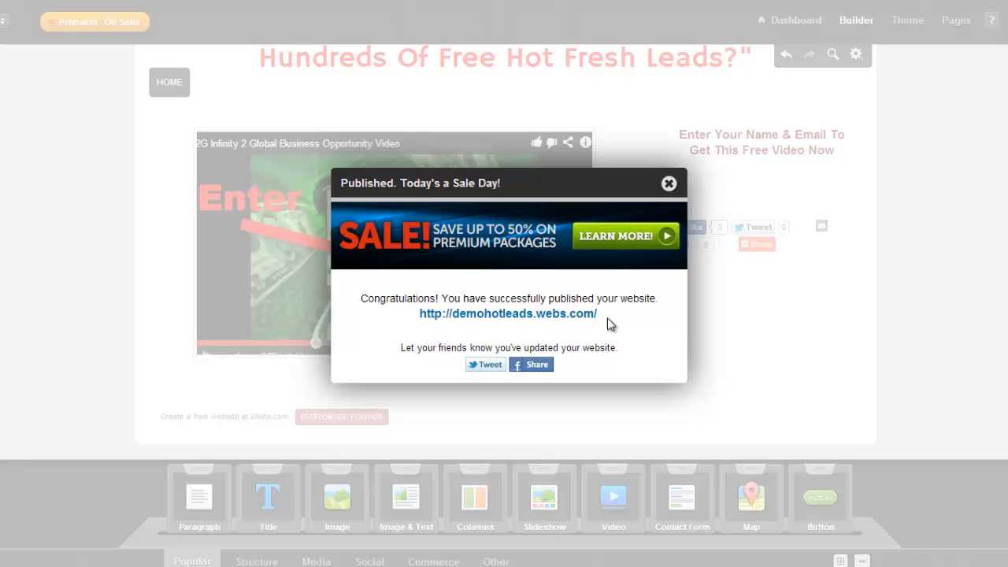
left_click(569, 317)
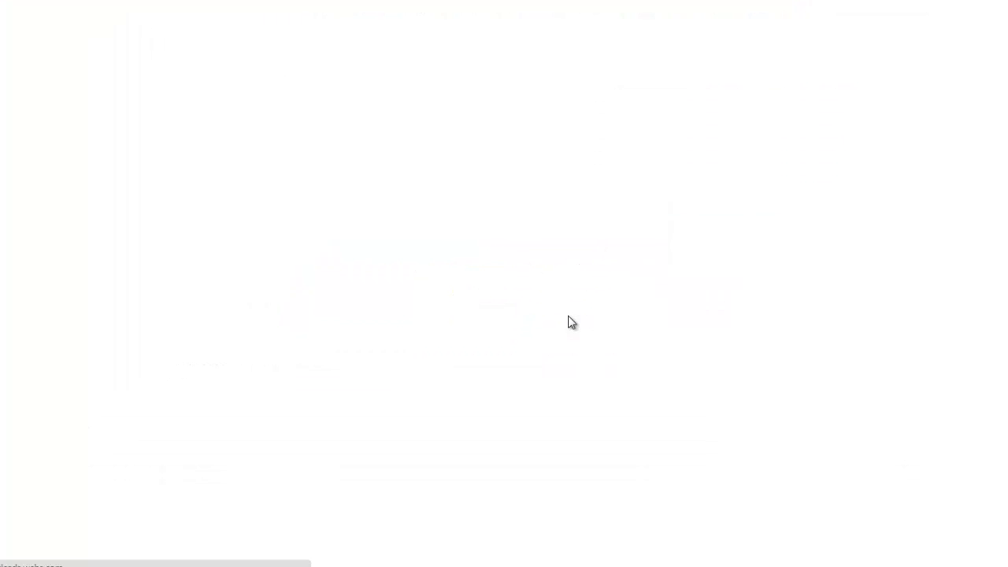